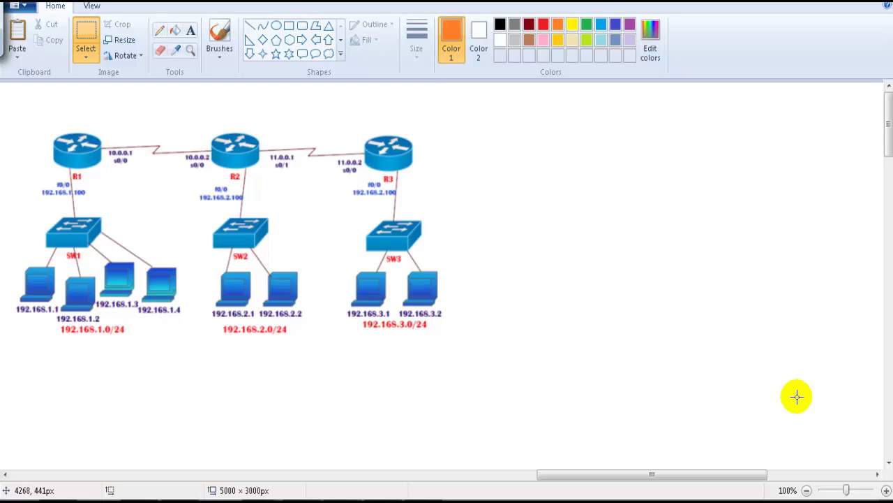
- Write the heading "Default Routing" in orange with a brush beside the network diagram and underline it
{"action": "left_click", "coordinate": [220, 34]}
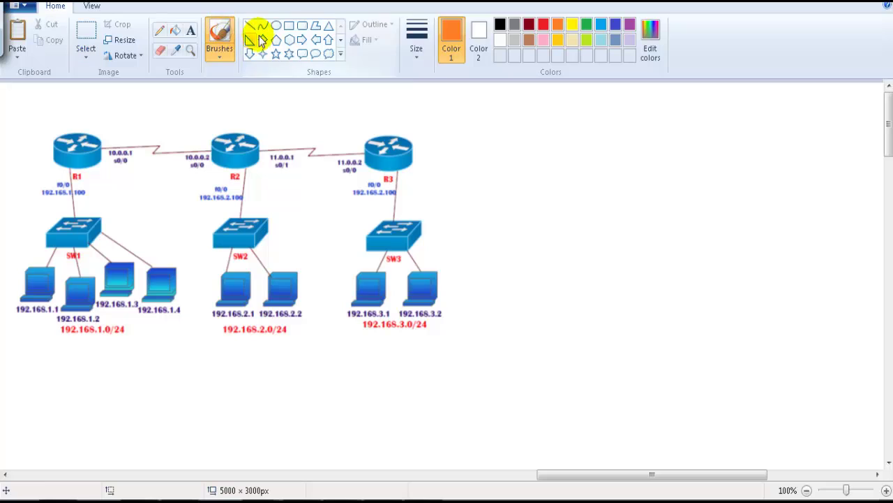
{"action": "mouse_move", "coordinate": [510, 106]}
{"action": "left_mouse_down"}
{"action": "mouse_move", "coordinate": [512, 131]}
{"action": "mouse_move", "coordinate": [543, 132]}
{"action": "left_mouse_up"}
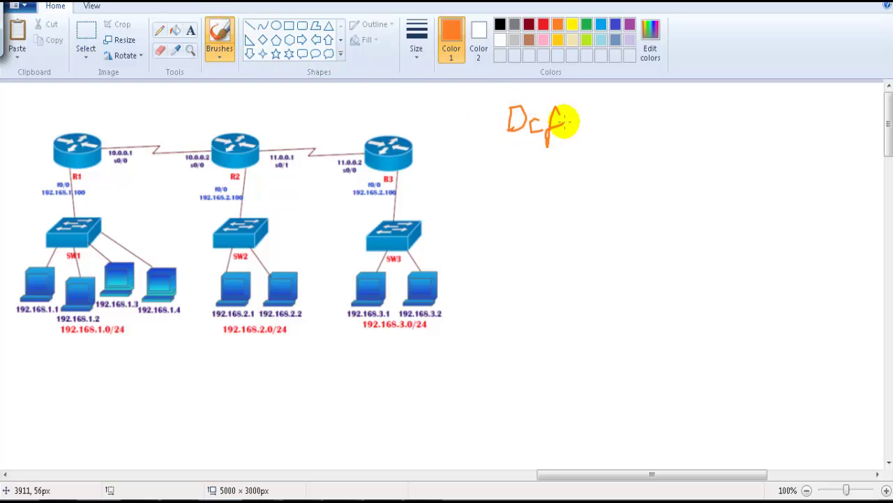
{"action": "mouse_move", "coordinate": [607, 123]}
{"action": "left_mouse_down"}
{"action": "mouse_move", "coordinate": [687, 117]}
{"action": "mouse_move", "coordinate": [702, 136]}
{"action": "left_mouse_up"}
{"action": "left_click_drag", "start_coordinate": [542, 144], "coordinate": [686, 143]}
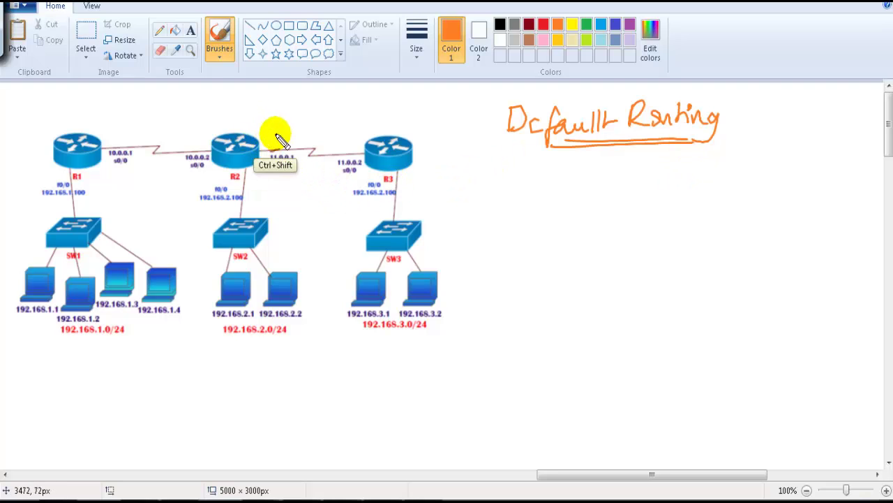
- Mark routers R2 and R1 with temporary red annotations, then clear the marks
{"action": "mouse_move", "coordinate": [273, 135]}
{"action": "left_mouse_down"}
{"action": "mouse_move", "coordinate": [244, 123]}
{"action": "mouse_move", "coordinate": [189, 130]}
{"action": "mouse_move", "coordinate": [226, 193]}
{"action": "mouse_move", "coordinate": [257, 142]}
{"action": "left_mouse_up"}
{"action": "mouse_move", "coordinate": [101, 130]}
{"action": "left_mouse_down"}
{"action": "mouse_move", "coordinate": [56, 170]}
{"action": "mouse_move", "coordinate": [80, 154]}
{"action": "left_mouse_up"}
{"action": "mouse_move", "coordinate": [86, 120]}
{"action": "left_mouse_down"}
{"action": "mouse_move", "coordinate": [96, 110]}
{"action": "mouse_move", "coordinate": [103, 121]}
{"action": "left_mouse_up"}
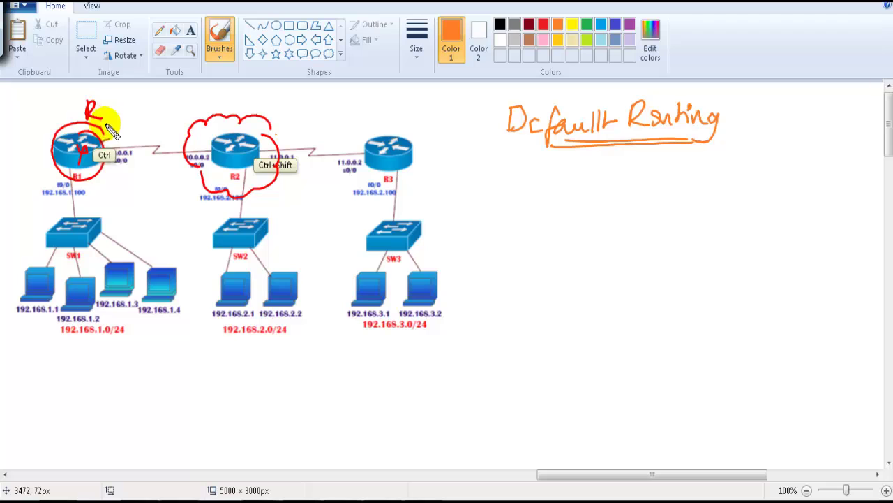
{"action": "key", "text": "Escape"}
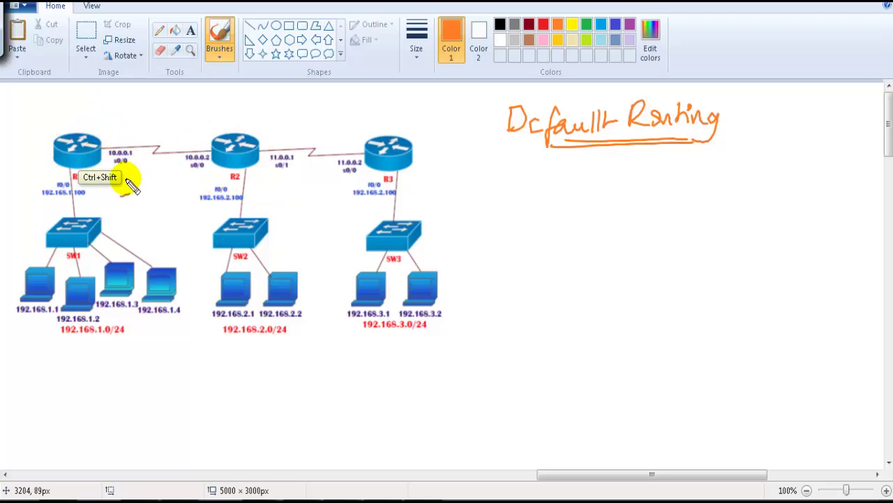
- Circle networks 192.168.2.0/24 in red, 192.168.3.0/24 in green and the R2–R3 link in magenta, marking 10.0.0.2 as their "Next hop"
{"action": "mouse_move", "coordinate": [296, 311]}
{"action": "left_mouse_down"}
{"action": "mouse_move", "coordinate": [285, 343]}
{"action": "mouse_move", "coordinate": [298, 309]}
{"action": "left_mouse_up"}
{"action": "left_click_drag", "start_coordinate": [145, 170], "coordinate": [208, 176]}
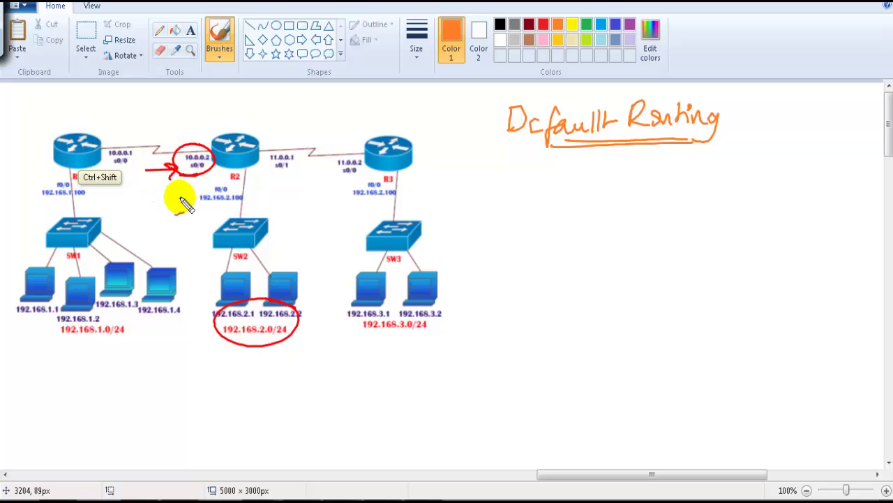
{"action": "mouse_move", "coordinate": [412, 292]}
{"action": "left_mouse_down"}
{"action": "mouse_move", "coordinate": [419, 296]}
{"action": "mouse_move", "coordinate": [365, 328]}
{"action": "mouse_move", "coordinate": [389, 300]}
{"action": "left_mouse_up"}
{"action": "mouse_move", "coordinate": [200, 145]}
{"action": "left_mouse_down"}
{"action": "mouse_move", "coordinate": [175, 160]}
{"action": "mouse_move", "coordinate": [202, 138]}
{"action": "left_mouse_up"}
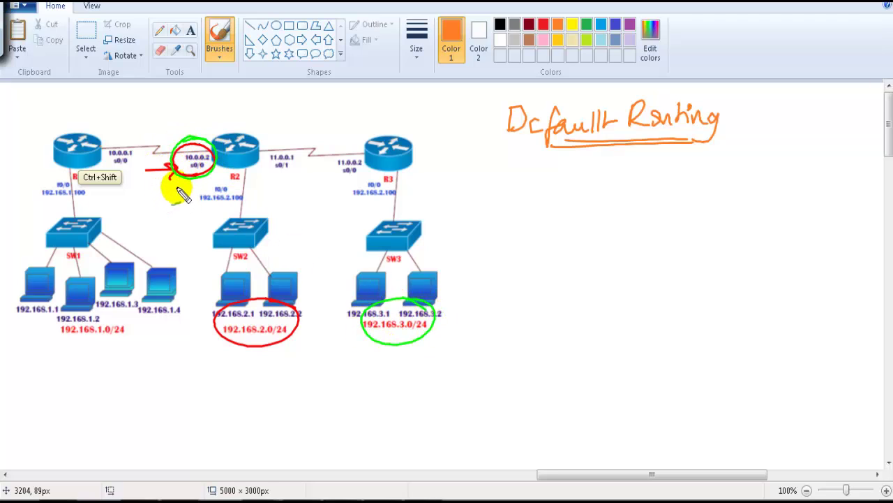
{"action": "mouse_move", "coordinate": [370, 144]}
{"action": "left_mouse_down"}
{"action": "mouse_move", "coordinate": [323, 140]}
{"action": "mouse_move", "coordinate": [374, 152]}
{"action": "left_mouse_up"}
{"action": "mouse_move", "coordinate": [201, 155]}
{"action": "left_mouse_down"}
{"action": "mouse_move", "coordinate": [168, 175]}
{"action": "mouse_move", "coordinate": [164, 166]}
{"action": "mouse_move", "coordinate": [196, 180]}
{"action": "mouse_move", "coordinate": [180, 114]}
{"action": "mouse_move", "coordinate": [235, 80]}
{"action": "mouse_move", "coordinate": [223, 110]}
{"action": "mouse_move", "coordinate": [205, 109]}
{"action": "mouse_move", "coordinate": [237, 106]}
{"action": "left_mouse_up"}
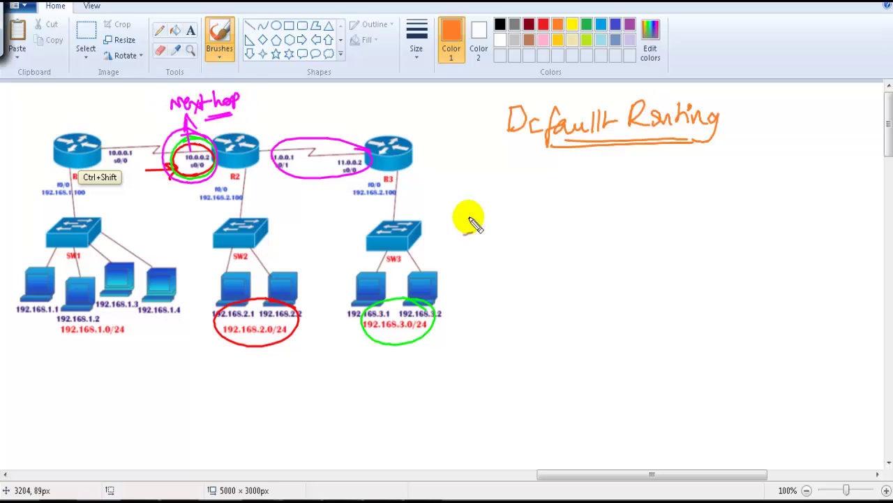
- Annotate in magenta below the heading "3 Static Routes" with an arrow and check mark, followed by "(OR)" and "One Single"
{"action": "mouse_move", "coordinate": [533, 200]}
{"action": "left_mouse_down"}
{"action": "mouse_move", "coordinate": [571, 213]}
{"action": "mouse_move", "coordinate": [694, 217]}
{"action": "mouse_move", "coordinate": [747, 206]}
{"action": "left_mouse_up"}
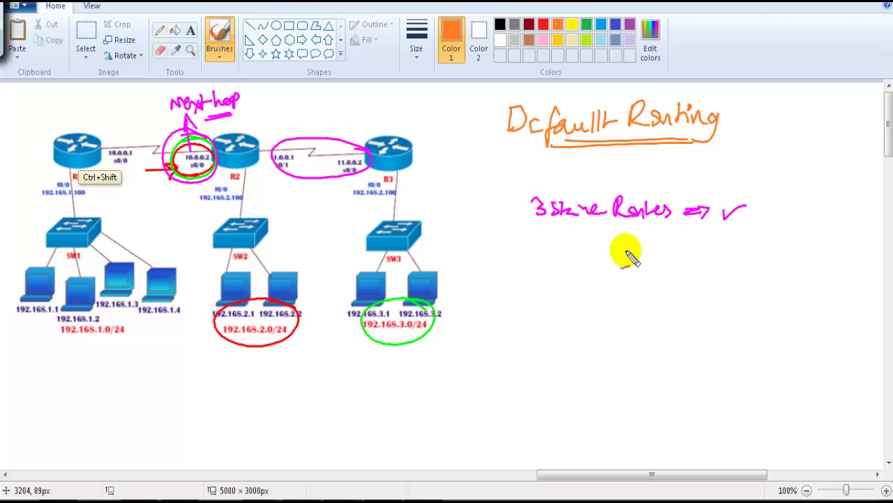
{"action": "left_click_drag", "start_coordinate": [610, 237], "coordinate": [628, 249]}
{"action": "mouse_move", "coordinate": [570, 272]}
{"action": "left_mouse_down"}
{"action": "mouse_move", "coordinate": [652, 293]}
{"action": "mouse_move", "coordinate": [678, 286]}
{"action": "left_mouse_up"}
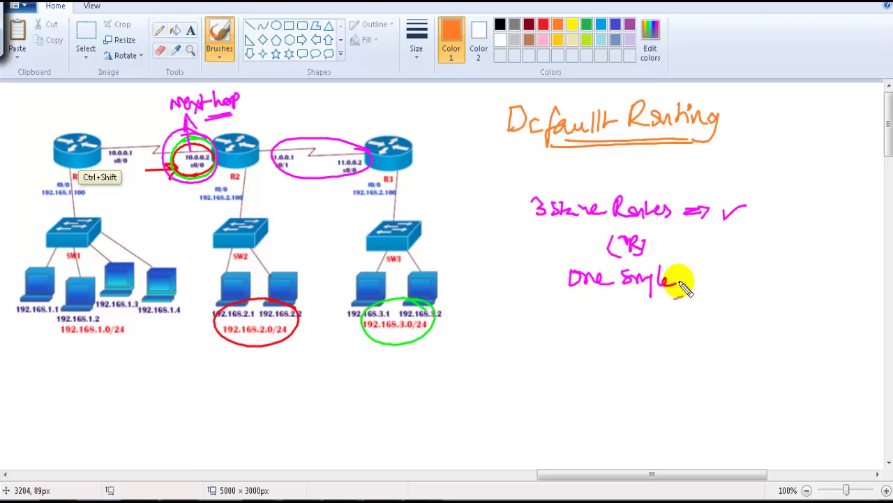
- Draw magenta arrows from R1 towards R2 with the label "Exit" above R1, then clear all annotations
{"action": "mouse_move", "coordinate": [138, 200]}
{"action": "left_mouse_down"}
{"action": "mouse_move", "coordinate": [204, 195]}
{"action": "mouse_move", "coordinate": [196, 201]}
{"action": "left_mouse_up"}
{"action": "mouse_move", "coordinate": [63, 102]}
{"action": "left_mouse_down"}
{"action": "mouse_move", "coordinate": [66, 115]}
{"action": "mouse_move", "coordinate": [87, 120]}
{"action": "mouse_move", "coordinate": [97, 110]}
{"action": "left_mouse_up"}
{"action": "mouse_move", "coordinate": [103, 130]}
{"action": "left_mouse_down"}
{"action": "mouse_move", "coordinate": [154, 127]}
{"action": "mouse_move", "coordinate": [141, 134]}
{"action": "left_mouse_up"}
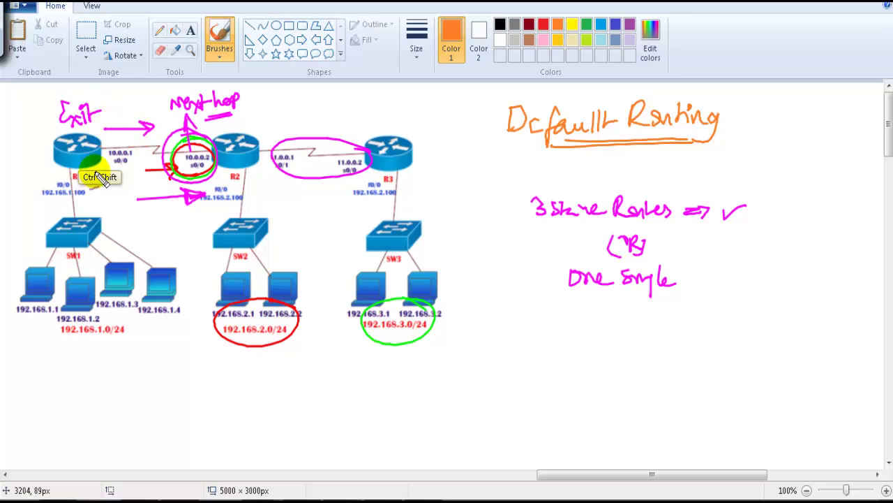
{"action": "key", "text": "Escape"}
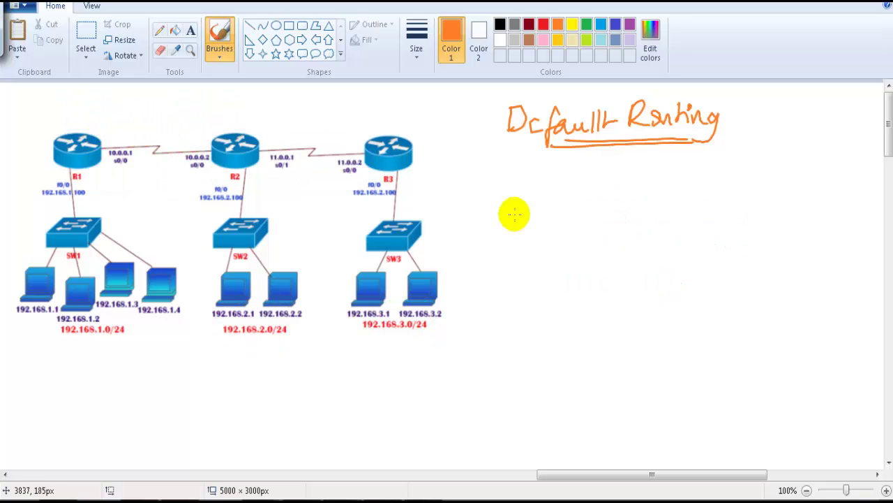
- Write "R1/R3 ⇒ Default" in orange below the heading
{"action": "mouse_move", "coordinate": [527, 176]}
{"action": "left_mouse_down"}
{"action": "mouse_move", "coordinate": [538, 191]}
{"action": "mouse_move", "coordinate": [695, 183]}
{"action": "left_mouse_up"}
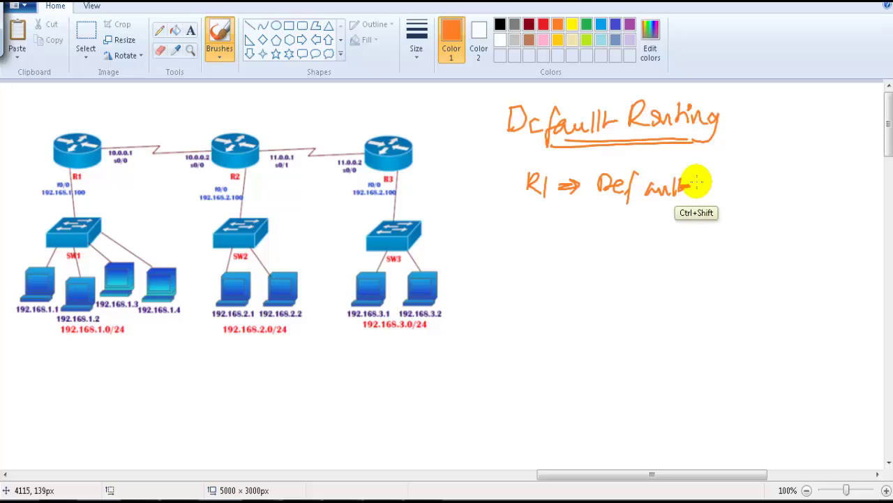
{"action": "left_click_drag", "start_coordinate": [559, 175], "coordinate": [571, 210]}
- Circle network 192.168.2.0/24 in magenta and 192.168.1.0/24 in green, ringing the 11.0.0.1 interface on R2 in both colours
{"action": "key", "text": "ctrl+shift"}
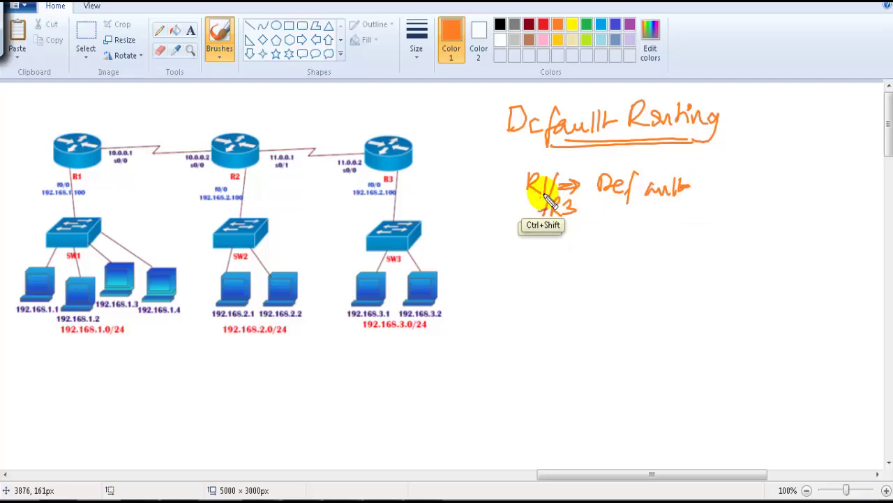
{"action": "left_click_drag", "start_coordinate": [378, 197], "coordinate": [383, 181]}
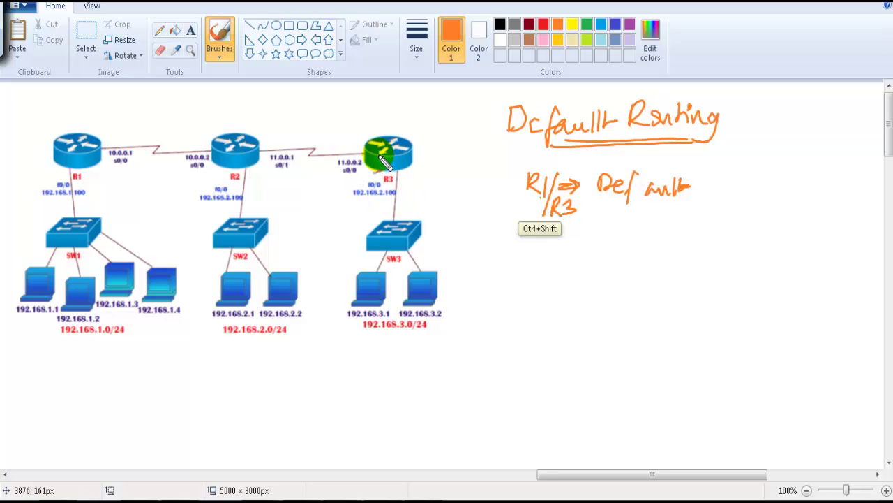
{"action": "left_click_drag", "start_coordinate": [273, 311], "coordinate": [262, 314]}
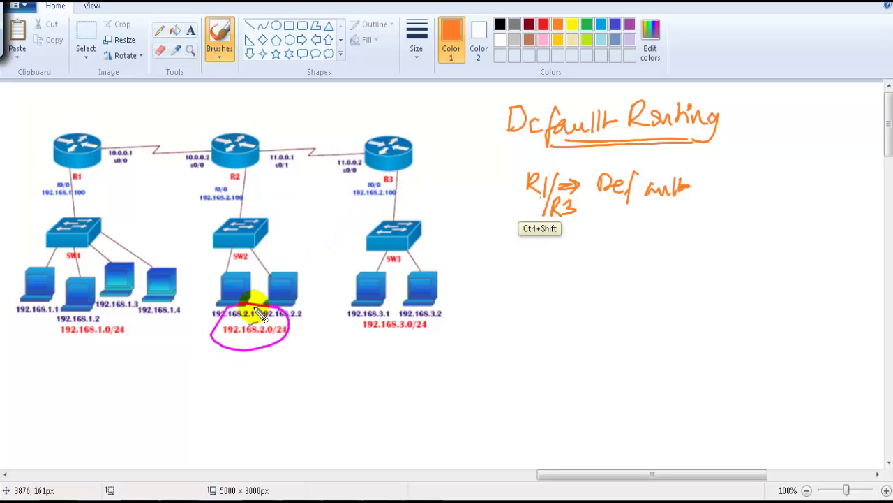
{"action": "left_click_drag", "start_coordinate": [291, 156], "coordinate": [280, 167]}
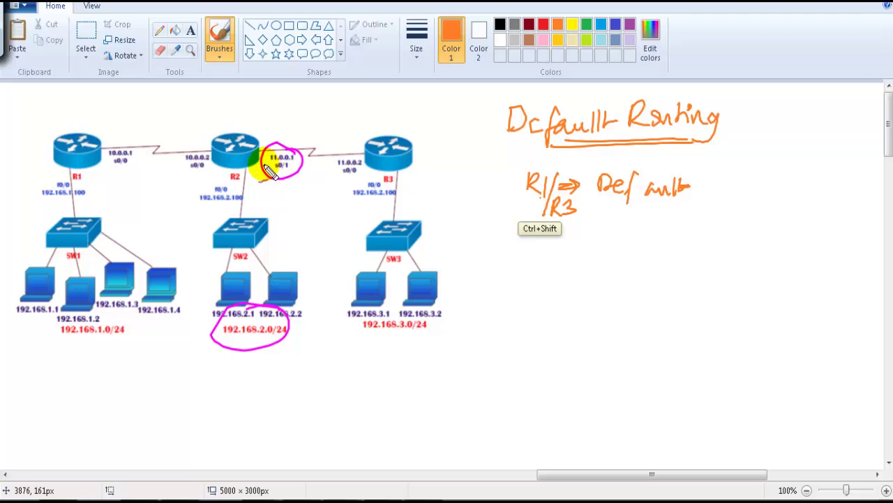
{"action": "left_click", "coordinate": [258, 233]}
{"action": "mouse_move", "coordinate": [112, 304]}
{"action": "left_mouse_down"}
{"action": "mouse_move", "coordinate": [70, 349]}
{"action": "mouse_move", "coordinate": [136, 311]}
{"action": "left_mouse_up"}
{"action": "mouse_move", "coordinate": [269, 142]}
{"action": "left_mouse_down"}
{"action": "mouse_move", "coordinate": [289, 140]}
{"action": "mouse_move", "coordinate": [248, 175]}
{"action": "left_mouse_up"}
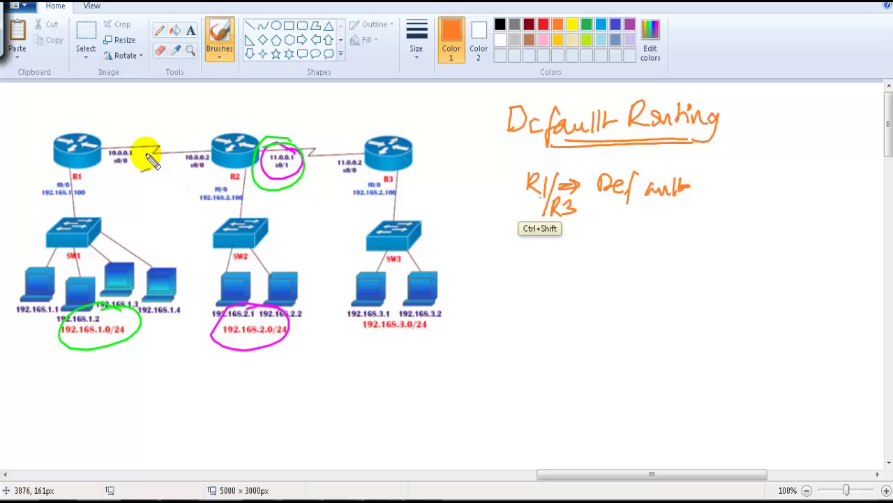
- Circle R1's serial link in red and mark the link between R2 and R3, then clear all annotations
{"action": "left_click_drag", "start_coordinate": [146, 143], "coordinate": [137, 139]}
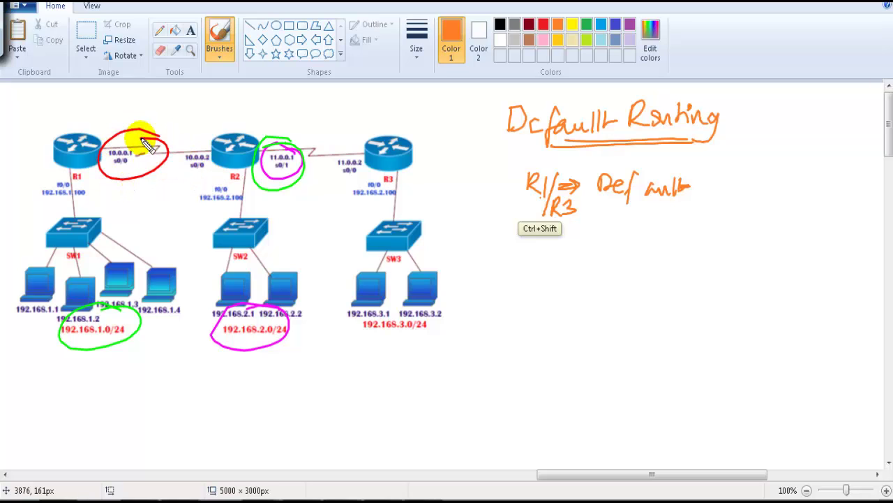
{"action": "mouse_move", "coordinate": [289, 139]}
{"action": "left_mouse_down"}
{"action": "mouse_move", "coordinate": [277, 142]}
{"action": "mouse_move", "coordinate": [279, 124]}
{"action": "mouse_move", "coordinate": [352, 114]}
{"action": "mouse_move", "coordinate": [395, 134]}
{"action": "left_mouse_up"}
{"action": "key", "text": "ctrl+shift+d"}
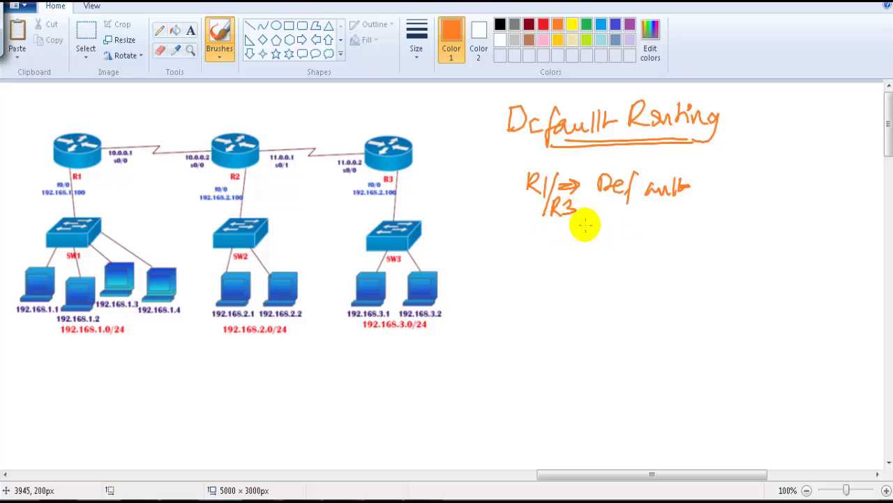
- Underline "Default" and add an arrow after it, and write "R2 ⇒ Static" in red below with R2 circled
{"action": "mouse_move", "coordinate": [622, 208]}
{"action": "left_mouse_down"}
{"action": "mouse_move", "coordinate": [686, 204]}
{"action": "mouse_move", "coordinate": [721, 185]}
{"action": "mouse_move", "coordinate": [709, 203]}
{"action": "left_mouse_up"}
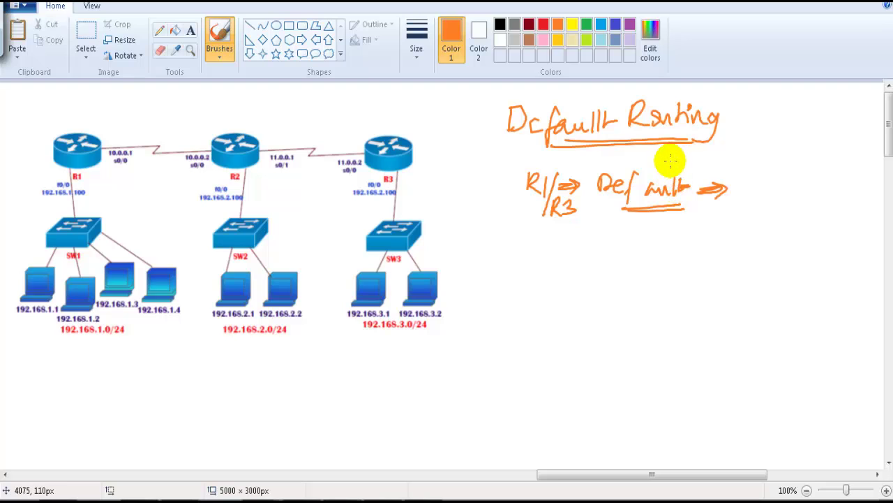
{"action": "left_click", "coordinate": [545, 28]}
{"action": "mouse_move", "coordinate": [538, 240]}
{"action": "left_mouse_down"}
{"action": "mouse_move", "coordinate": [698, 244]}
{"action": "mouse_move", "coordinate": [687, 244]}
{"action": "left_mouse_up"}
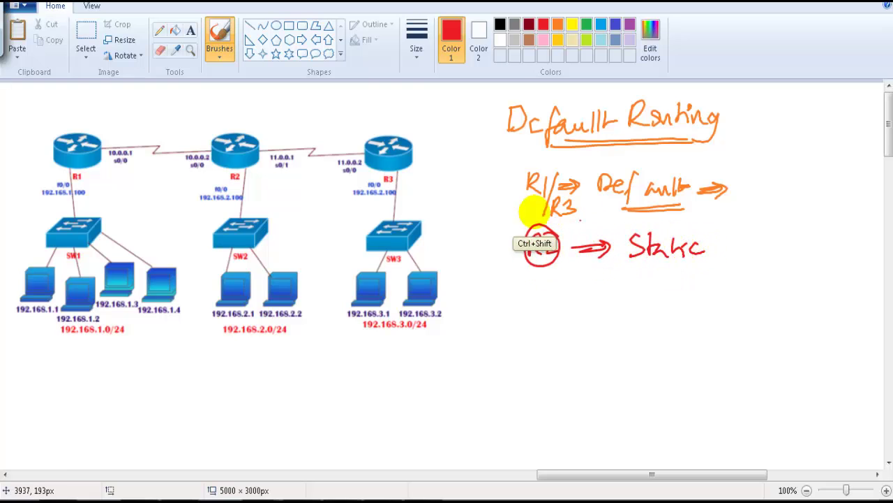
- Annotate R2 in red with one arrow towards the SW1 network and another to the circled 10.0.0.1 interface on R1
{"action": "left_click_drag", "start_coordinate": [233, 179], "coordinate": [144, 239]}
{"action": "mouse_move", "coordinate": [209, 158]}
{"action": "left_mouse_down"}
{"action": "mouse_move", "coordinate": [166, 155]}
{"action": "mouse_move", "coordinate": [159, 173]}
{"action": "left_mouse_up"}
{"action": "left_click_drag", "start_coordinate": [138, 137], "coordinate": [140, 150]}
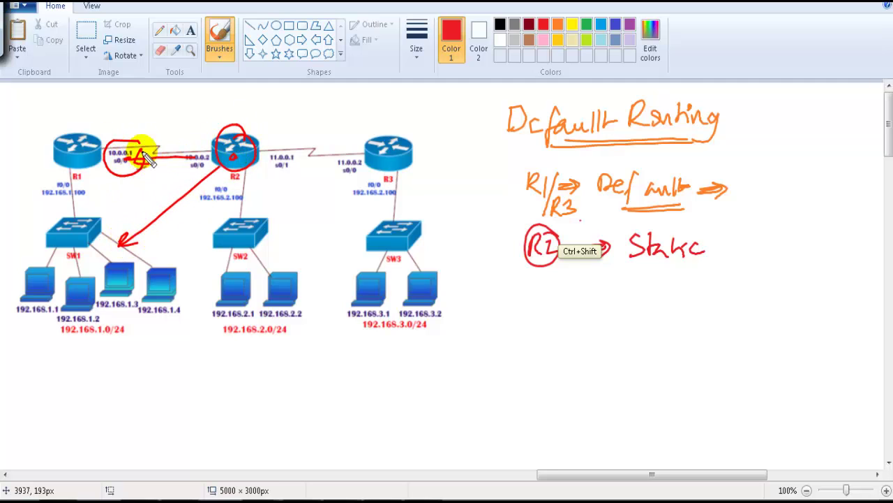
- Draw a red arrow from R2 to the circled 192.168.3.0/24 network side and another to the circled 11.0.0.2 interface on R3
{"action": "left_click_drag", "start_coordinate": [258, 167], "coordinate": [347, 251]}
{"action": "left_click_drag", "start_coordinate": [345, 240], "coordinate": [345, 255]}
{"action": "left_click_drag", "start_coordinate": [389, 303], "coordinate": [377, 299]}
{"action": "left_click_drag", "start_coordinate": [300, 174], "coordinate": [330, 175]}
{"action": "mouse_move", "coordinate": [323, 168]}
{"action": "left_mouse_down"}
{"action": "mouse_move", "coordinate": [323, 185]}
{"action": "mouse_move", "coordinate": [364, 172]}
{"action": "left_mouse_up"}
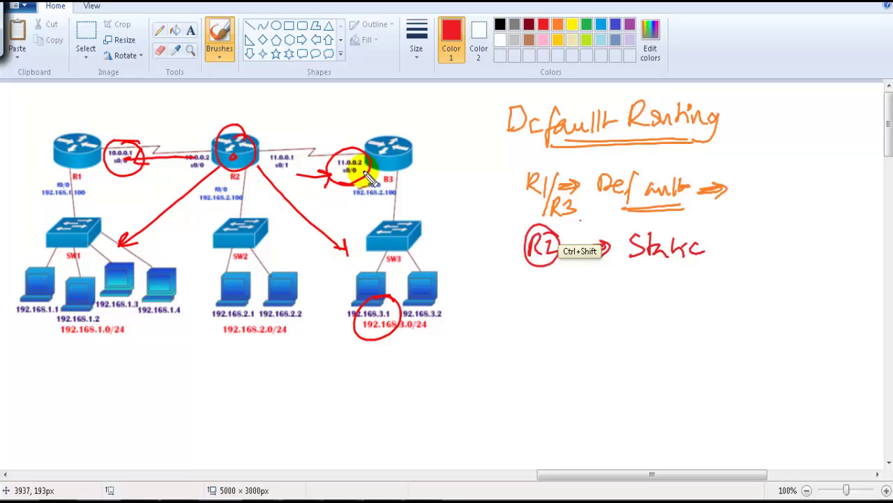
- Bracket the two routing notes in red and label R1 and R3 "End" and R2 "Static", then clear all annotations
{"action": "left_click_drag", "start_coordinate": [733, 182], "coordinate": [726, 253]}
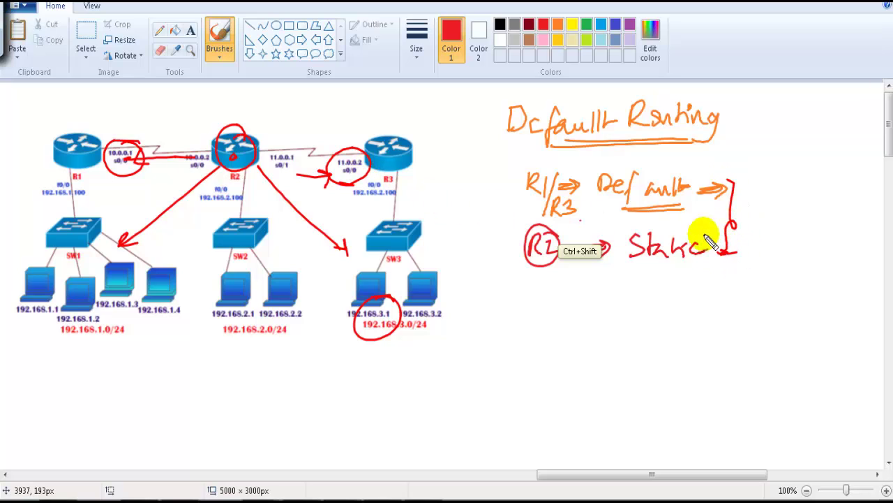
{"action": "mouse_move", "coordinate": [530, 168]}
{"action": "left_mouse_down"}
{"action": "mouse_move", "coordinate": [502, 226]}
{"action": "mouse_move", "coordinate": [523, 258]}
{"action": "left_mouse_up"}
{"action": "mouse_move", "coordinate": [384, 105]}
{"action": "left_mouse_down"}
{"action": "mouse_move", "coordinate": [377, 123]}
{"action": "mouse_move", "coordinate": [417, 115]}
{"action": "left_mouse_up"}
{"action": "mouse_move", "coordinate": [70, 108]}
{"action": "left_mouse_down"}
{"action": "mouse_move", "coordinate": [82, 120]}
{"action": "mouse_move", "coordinate": [104, 106]}
{"action": "left_mouse_up"}
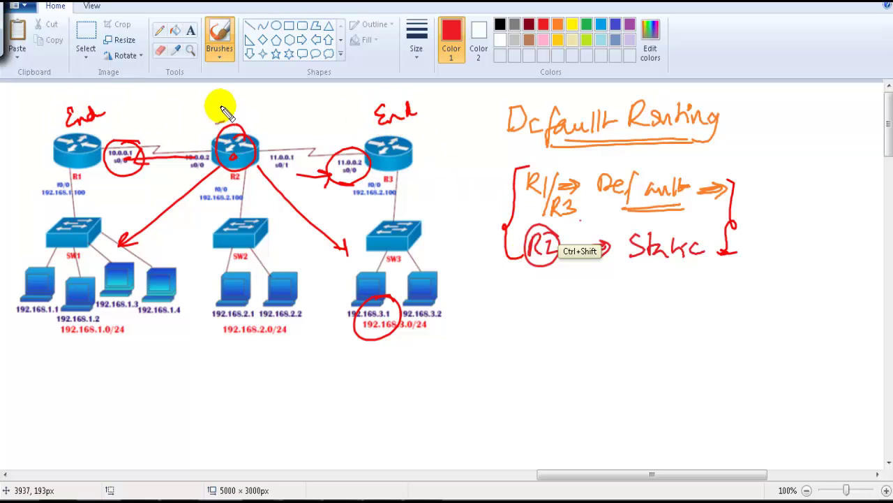
{"action": "mouse_move", "coordinate": [236, 121]}
{"action": "left_mouse_down"}
{"action": "mouse_move", "coordinate": [227, 139]}
{"action": "mouse_move", "coordinate": [275, 112]}
{"action": "left_mouse_up"}
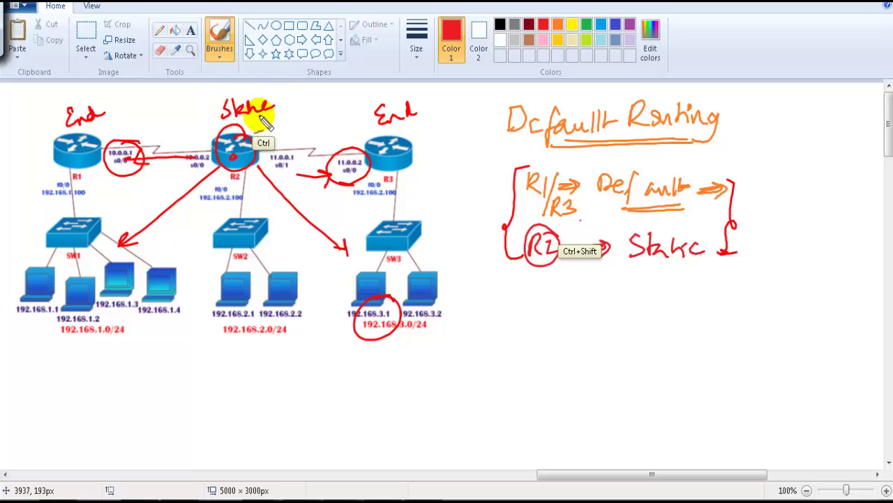
{"action": "key", "text": "ctrl+shift"}
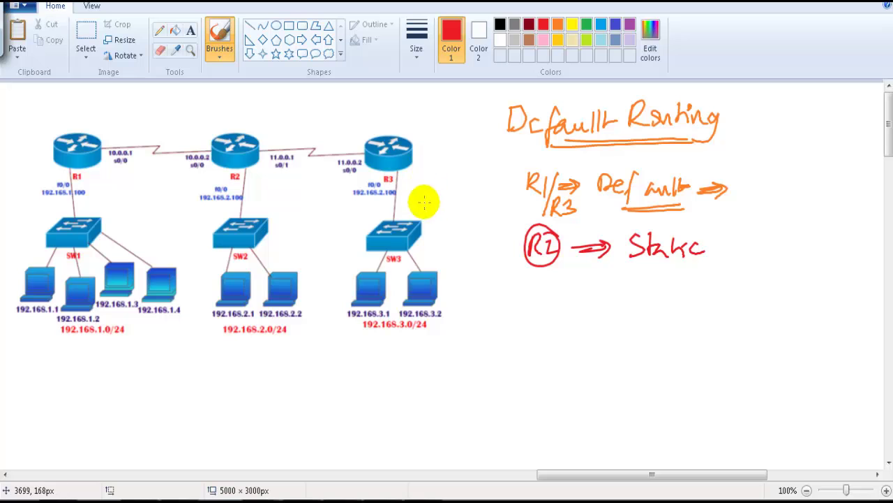
- Sketch a router in blue in the empty area beyond the notes, joined by a serial link to a cloud labelled "ISP"
{"action": "left_click", "coordinate": [615, 24]}
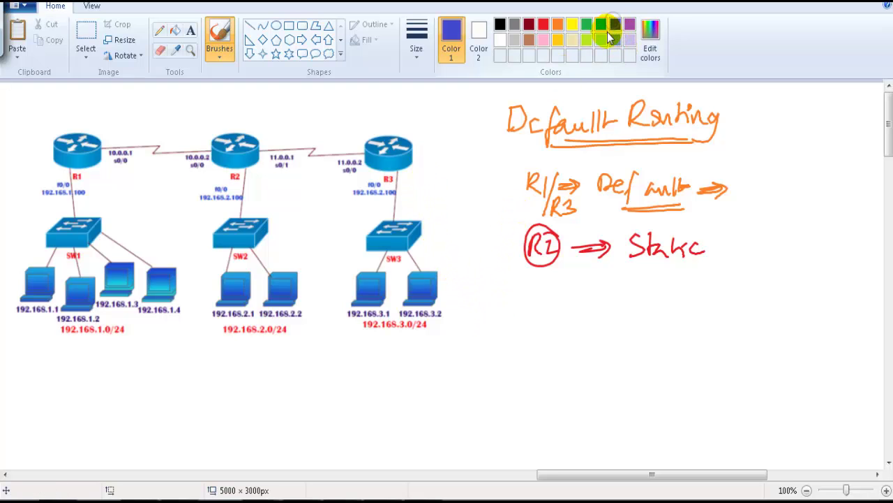
{"action": "left_click_drag", "start_coordinate": [569, 480], "coordinate": [663, 474]}
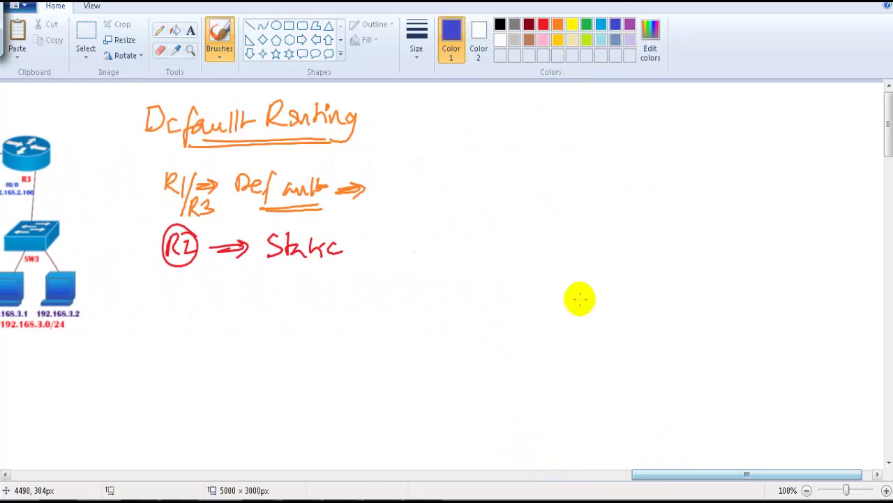
{"action": "mouse_move", "coordinate": [530, 158]}
{"action": "left_mouse_down"}
{"action": "mouse_move", "coordinate": [663, 159]}
{"action": "mouse_move", "coordinate": [692, 183]}
{"action": "left_mouse_up"}
{"action": "left_click_drag", "start_coordinate": [690, 155], "coordinate": [690, 169]}
{"action": "mouse_move", "coordinate": [684, 153]}
{"action": "left_mouse_down"}
{"action": "mouse_move", "coordinate": [695, 152]}
{"action": "mouse_move", "coordinate": [693, 168]}
{"action": "left_mouse_up"}
{"action": "left_click_drag", "start_coordinate": [709, 153], "coordinate": [710, 162]}
{"action": "mouse_move", "coordinate": [679, 133]}
{"action": "left_mouse_down"}
{"action": "mouse_move", "coordinate": [718, 130]}
{"action": "mouse_move", "coordinate": [719, 176]}
{"action": "left_mouse_up"}
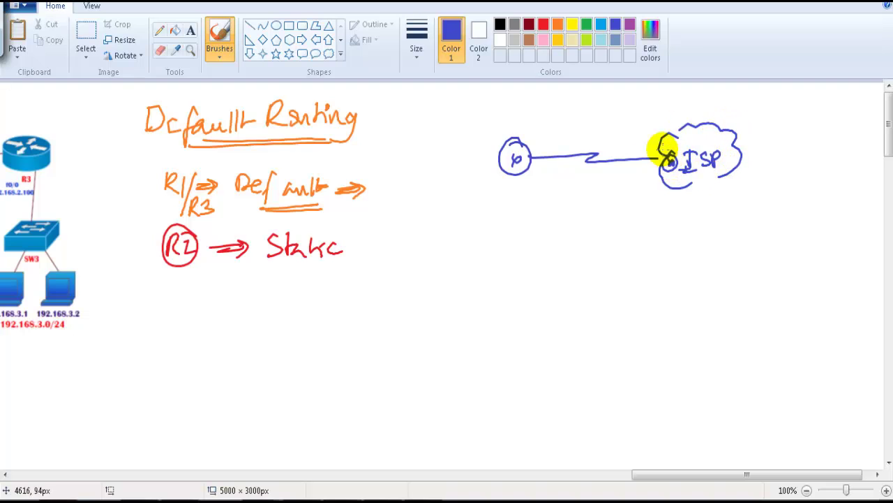
- Draw a curved green arrow from the router to the ISP cloud and label it "Default 0000"
{"action": "left_click", "coordinate": [587, 24]}
{"action": "mouse_move", "coordinate": [532, 146]}
{"action": "left_mouse_down"}
{"action": "mouse_move", "coordinate": [558, 124]}
{"action": "mouse_move", "coordinate": [622, 129]}
{"action": "mouse_move", "coordinate": [631, 140]}
{"action": "left_mouse_up"}
{"action": "left_click_drag", "start_coordinate": [577, 108], "coordinate": [590, 113]}
{"action": "left_click_drag", "start_coordinate": [600, 98], "coordinate": [598, 106]}
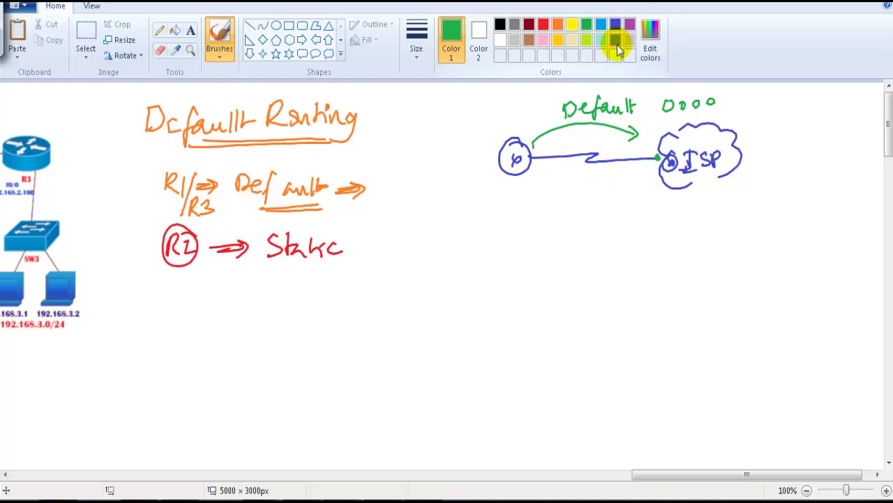
- Draw a curved purple return arrow from the ISP cloud to the router and label it "Static"
{"action": "left_click", "coordinate": [628, 25]}
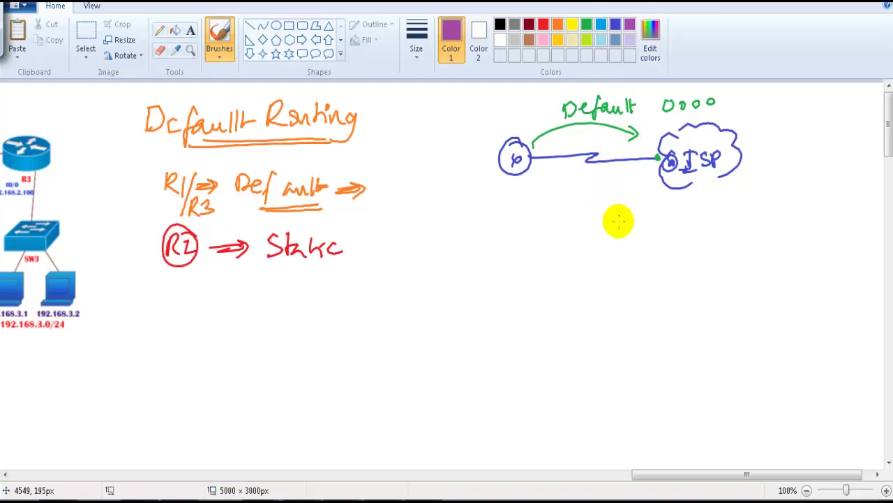
{"action": "mouse_move", "coordinate": [648, 178]}
{"action": "left_mouse_down"}
{"action": "mouse_move", "coordinate": [554, 174]}
{"action": "mouse_move", "coordinate": [595, 220]}
{"action": "mouse_move", "coordinate": [632, 222]}
{"action": "left_mouse_up"}
- Draw a purple LAN segment hanging from the sketched router and label it "192.168.1.0" and "Private"
{"action": "mouse_move", "coordinate": [499, 154]}
{"action": "left_mouse_down"}
{"action": "mouse_move", "coordinate": [479, 205]}
{"action": "mouse_move", "coordinate": [501, 204]}
{"action": "mouse_move", "coordinate": [480, 228]}
{"action": "left_mouse_up"}
{"action": "left_click", "coordinate": [482, 222]}
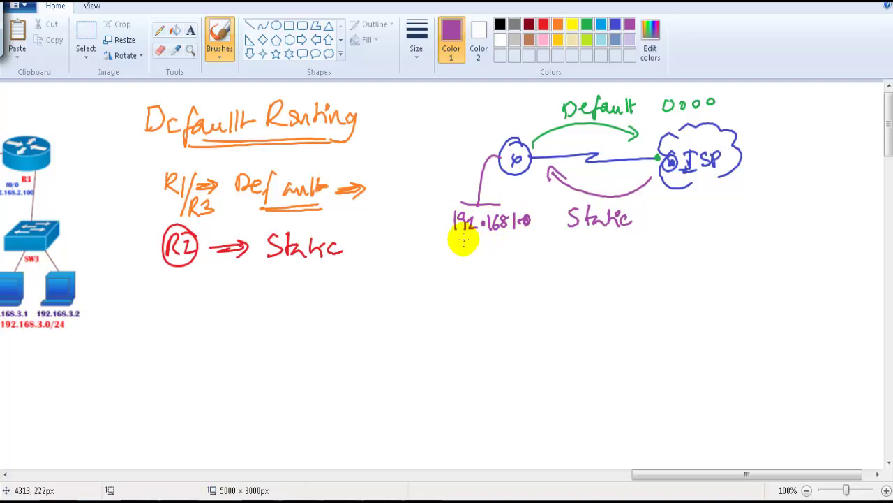
{"action": "left_click_drag", "start_coordinate": [458, 253], "coordinate": [467, 243]}
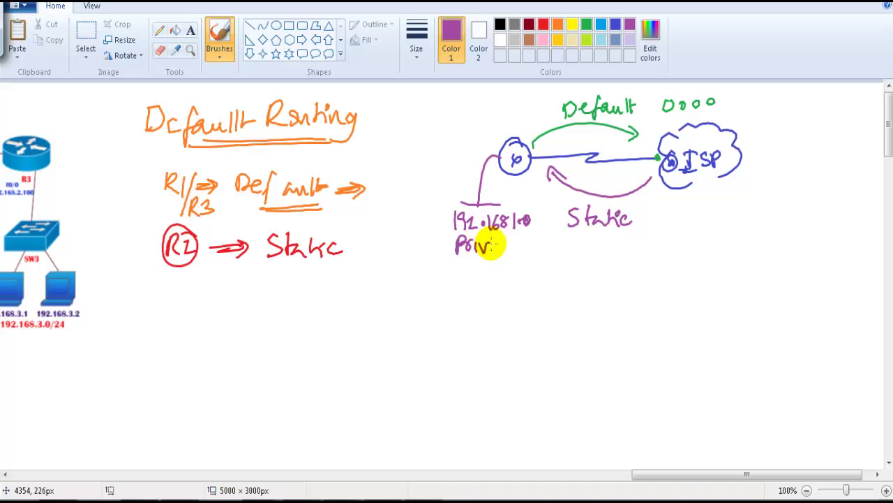
- Add "(Public)" beside the purple "Static" label, with a green opening bracket and the rest in orange
{"action": "left_click", "coordinate": [586, 25]}
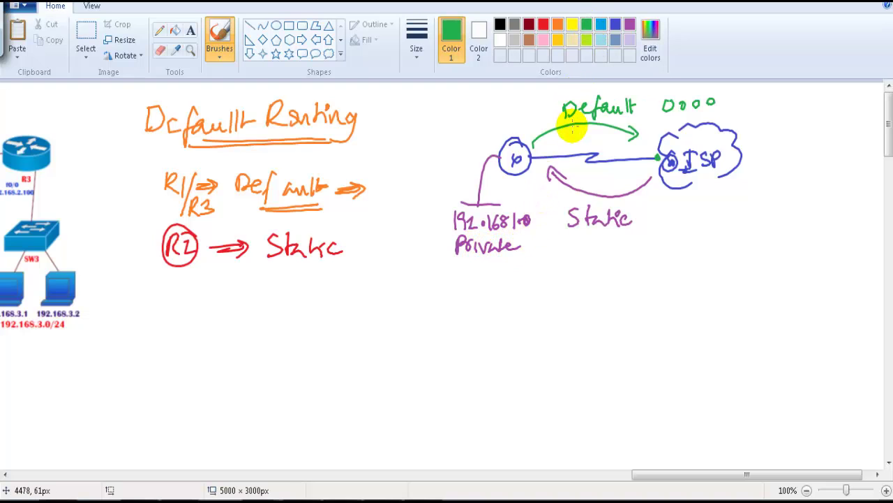
{"action": "left_click_drag", "start_coordinate": [643, 207], "coordinate": [649, 219]}
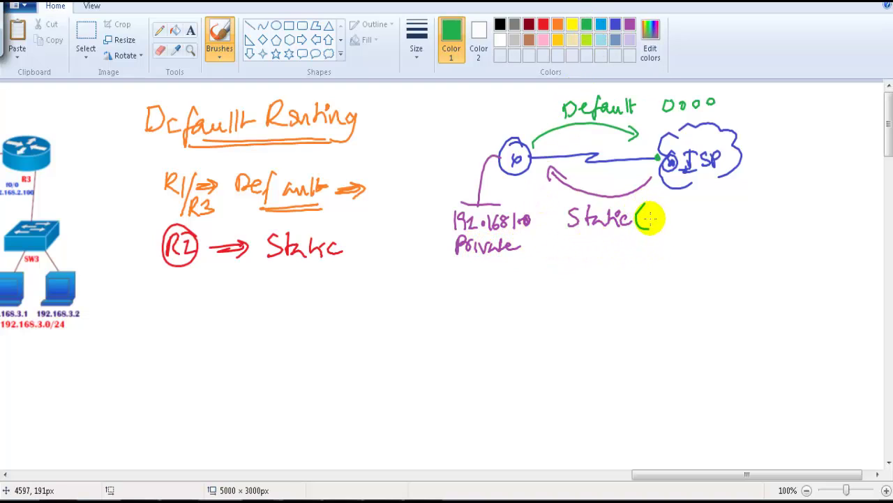
{"action": "left_click", "coordinate": [629, 25]}
{"action": "left_click", "coordinate": [558, 24]}
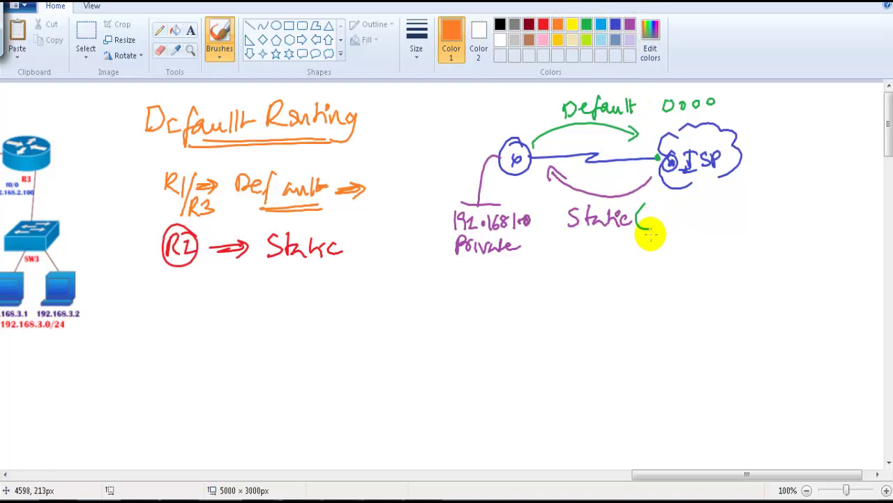
{"action": "mouse_move", "coordinate": [649, 215]}
{"action": "left_mouse_down"}
{"action": "mouse_move", "coordinate": [707, 209]}
{"action": "mouse_move", "coordinate": [708, 230]}
{"action": "left_mouse_up"}
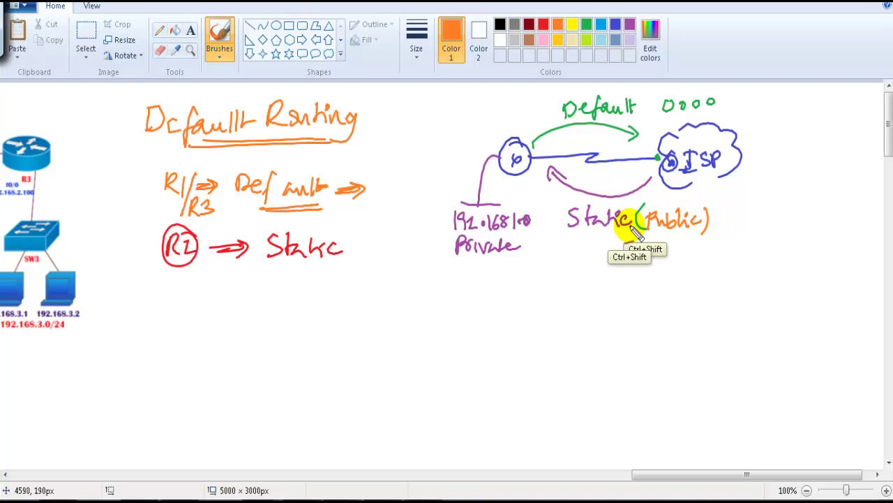
- Circle "Private" in red and draw a crossed-out arrow from the ISP to it, then clear these annotations
{"action": "left_click_drag", "start_coordinate": [511, 244], "coordinate": [515, 269]}
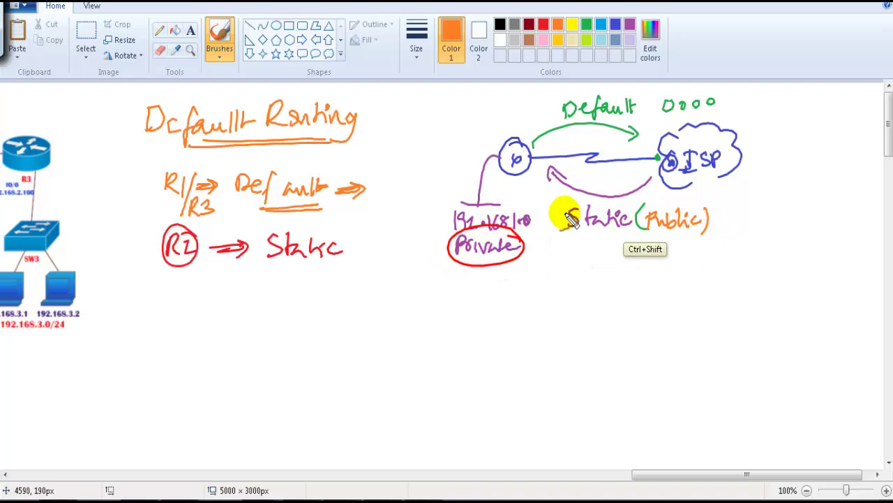
{"action": "mouse_move", "coordinate": [681, 171]}
{"action": "left_mouse_down"}
{"action": "mouse_move", "coordinate": [548, 226]}
{"action": "mouse_move", "coordinate": [579, 213]}
{"action": "mouse_move", "coordinate": [593, 217]}
{"action": "left_mouse_up"}
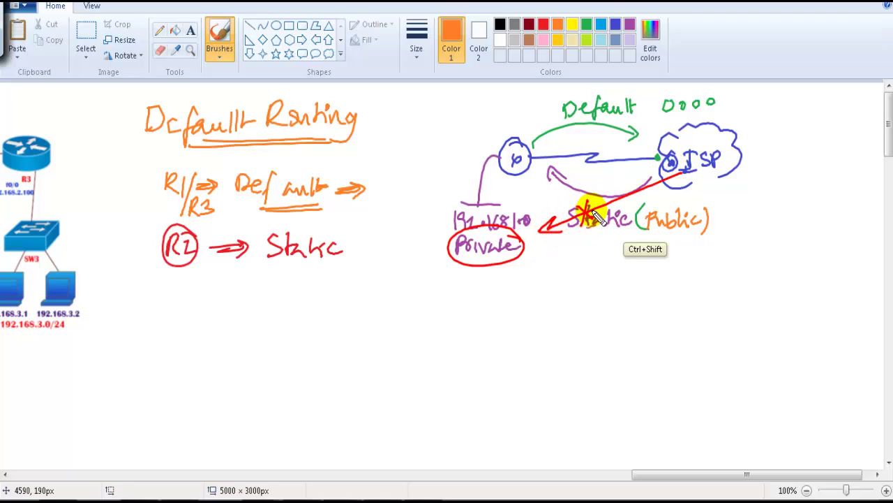
{"action": "key", "text": "ctrl+shift"}
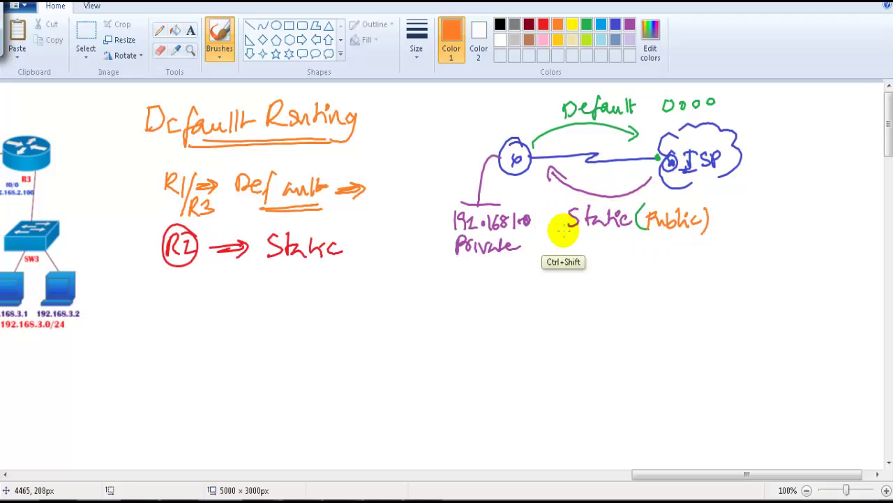
- Annotate in red the router's NAT translation of the private network to 50.1.1.1 and the ISP's return path, then clear the annotations
{"action": "left_click_drag", "start_coordinate": [519, 148], "coordinate": [509, 149]}
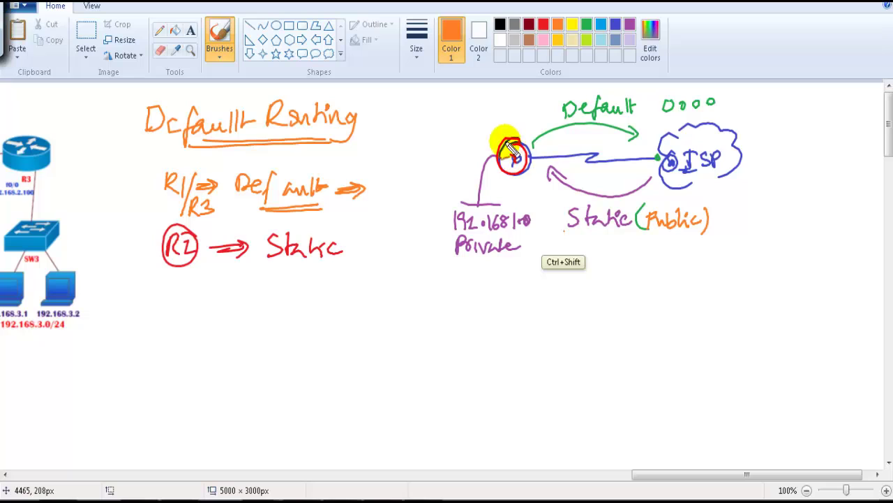
{"action": "mouse_move", "coordinate": [479, 123]}
{"action": "left_mouse_down"}
{"action": "mouse_move", "coordinate": [523, 114]}
{"action": "mouse_move", "coordinate": [509, 129]}
{"action": "left_mouse_up"}
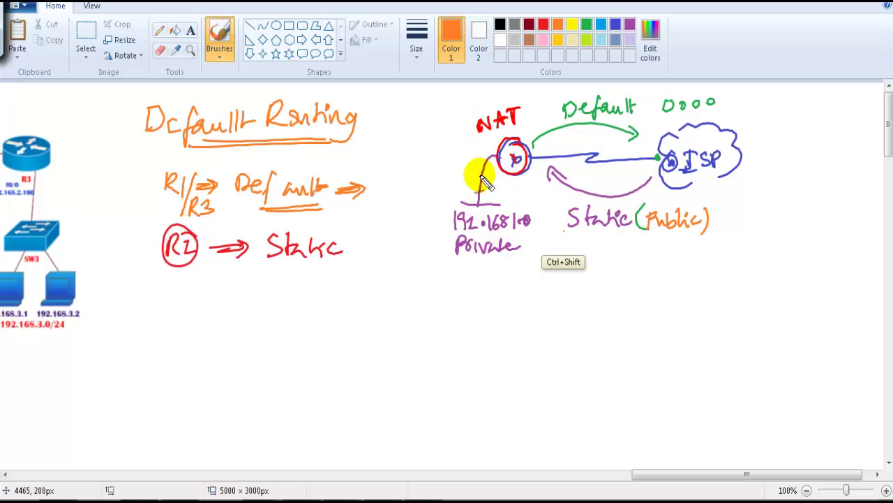
{"action": "mouse_move", "coordinate": [515, 245]}
{"action": "left_mouse_down"}
{"action": "mouse_move", "coordinate": [471, 231]}
{"action": "mouse_move", "coordinate": [454, 205]}
{"action": "mouse_move", "coordinate": [532, 104]}
{"action": "mouse_move", "coordinate": [536, 112]}
{"action": "mouse_move", "coordinate": [514, 84]}
{"action": "mouse_move", "coordinate": [535, 79]}
{"action": "mouse_move", "coordinate": [555, 91]}
{"action": "mouse_move", "coordinate": [551, 76]}
{"action": "mouse_move", "coordinate": [577, 77]}
{"action": "mouse_move", "coordinate": [577, 84]}
{"action": "left_mouse_up"}
{"action": "mouse_move", "coordinate": [724, 212]}
{"action": "left_mouse_down"}
{"action": "mouse_move", "coordinate": [718, 228]}
{"action": "mouse_move", "coordinate": [736, 212]}
{"action": "mouse_move", "coordinate": [770, 217]}
{"action": "left_mouse_up"}
{"action": "left_click_drag", "start_coordinate": [714, 167], "coordinate": [544, 222]}
{"action": "left_click_drag", "start_coordinate": [564, 100], "coordinate": [567, 103]}
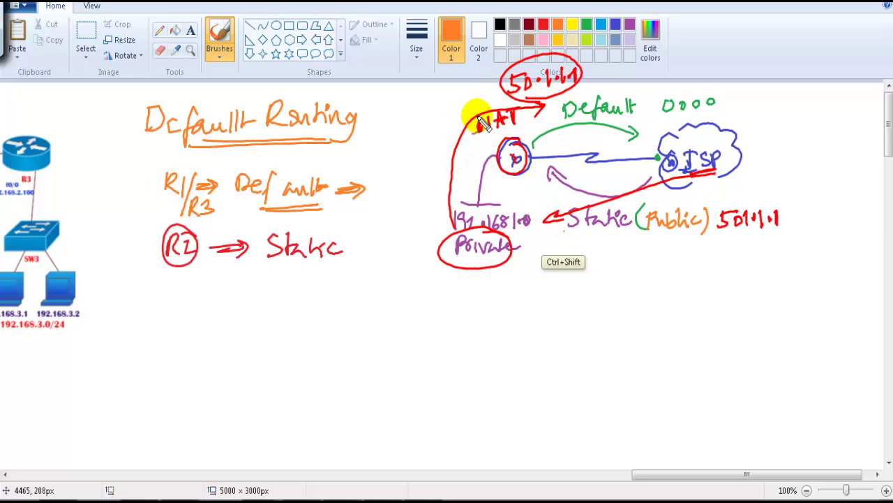
{"action": "key", "text": "ctrl+shift"}
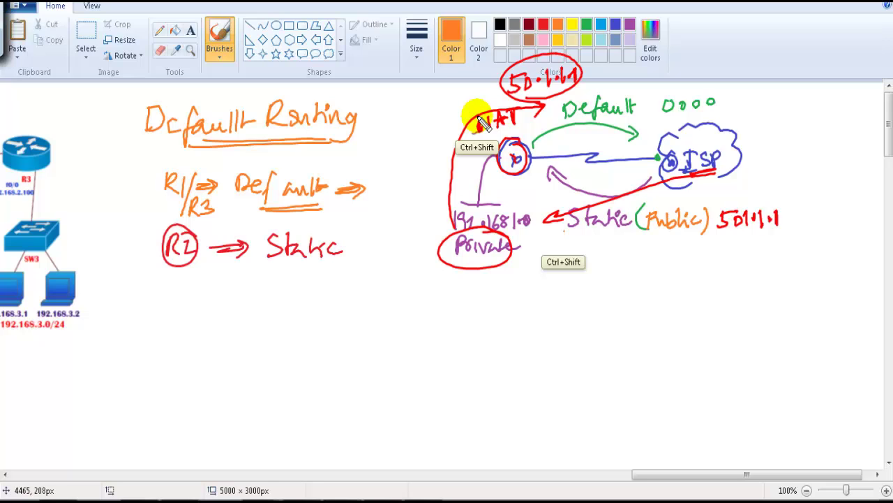
{"action": "key", "text": "ctrl+shift+d"}
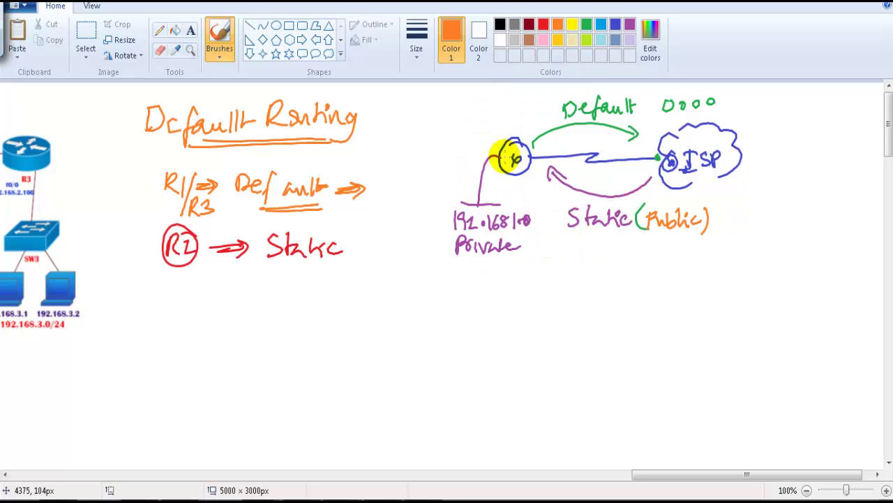
- Write "NAT" in orange above the sketched router and underline "Public", undoing the trial arrow from the ISP to the private network
{"action": "mouse_move", "coordinate": [481, 130]}
{"action": "left_mouse_down"}
{"action": "mouse_move", "coordinate": [517, 119]}
{"action": "mouse_move", "coordinate": [508, 132]}
{"action": "left_mouse_up"}
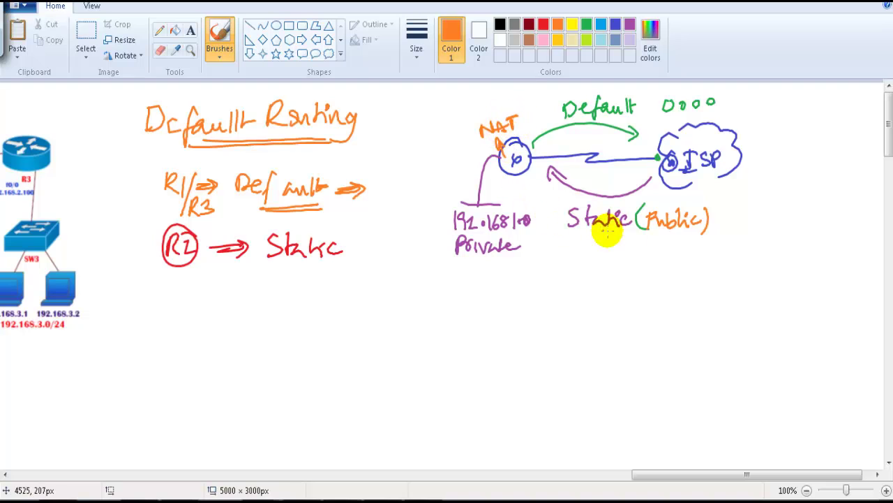
{"action": "left_click_drag", "start_coordinate": [657, 238], "coordinate": [693, 237]}
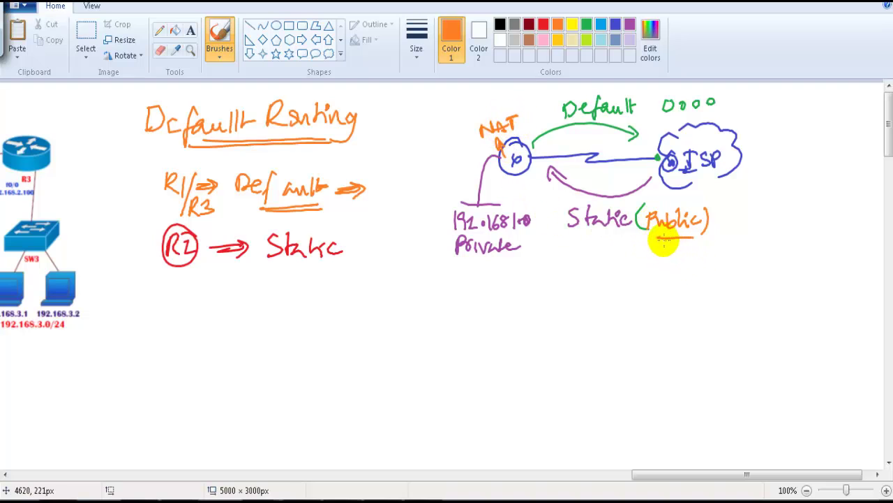
{"action": "mouse_move", "coordinate": [669, 162]}
{"action": "left_mouse_down"}
{"action": "mouse_move", "coordinate": [509, 199]}
{"action": "mouse_move", "coordinate": [520, 208]}
{"action": "left_mouse_up"}
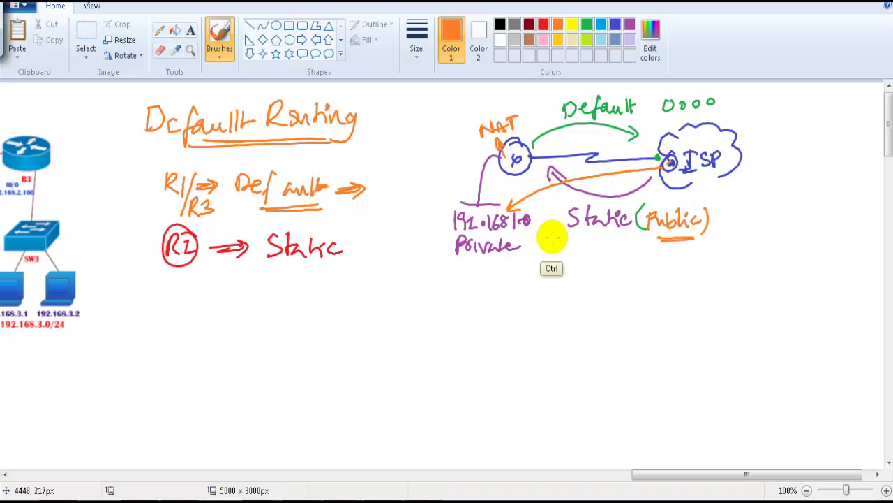
{"action": "key", "text": "ctrl+z"}
- Mark R2 in the three-router diagram as an ISP cloud in red, with arrows labelled "S" to the SW1 and SW3 networks
{"action": "left_click_drag", "start_coordinate": [658, 475], "coordinate": [566, 485]}
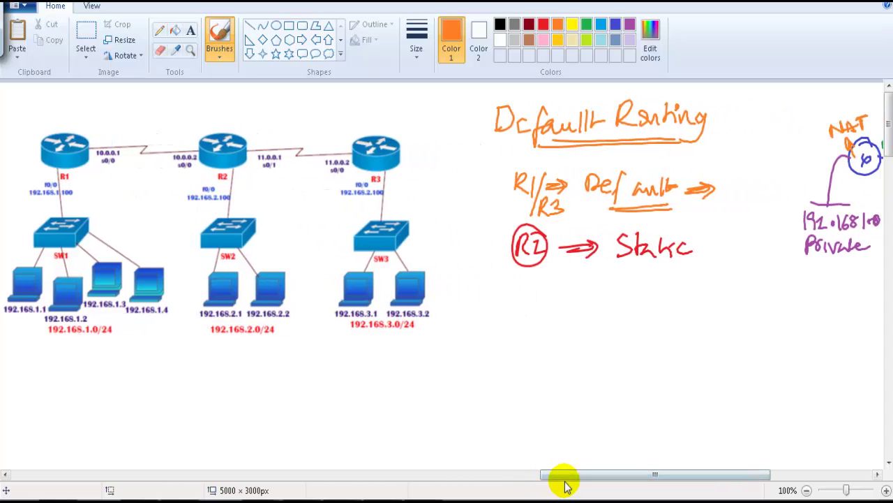
{"action": "mouse_move", "coordinate": [239, 114]}
{"action": "left_mouse_down"}
{"action": "mouse_move", "coordinate": [200, 180]}
{"action": "mouse_move", "coordinate": [258, 124]}
{"action": "mouse_move", "coordinate": [214, 144]}
{"action": "mouse_move", "coordinate": [246, 136]}
{"action": "left_mouse_up"}
{"action": "mouse_move", "coordinate": [209, 168]}
{"action": "left_mouse_down"}
{"action": "mouse_move", "coordinate": [101, 234]}
{"action": "mouse_move", "coordinate": [117, 240]}
{"action": "left_mouse_up"}
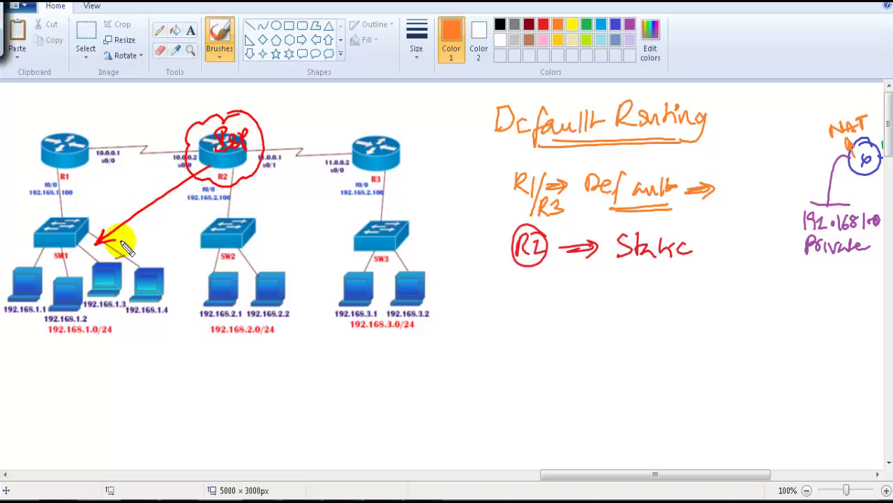
{"action": "left_click_drag", "start_coordinate": [150, 215], "coordinate": [147, 229]}
{"action": "left_click_drag", "start_coordinate": [247, 159], "coordinate": [333, 249]}
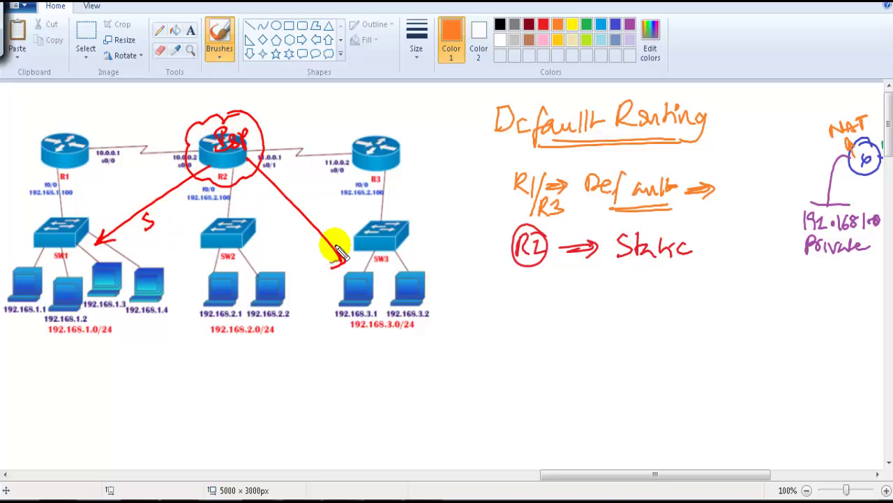
{"action": "left_click_drag", "start_coordinate": [323, 215], "coordinate": [317, 230]}
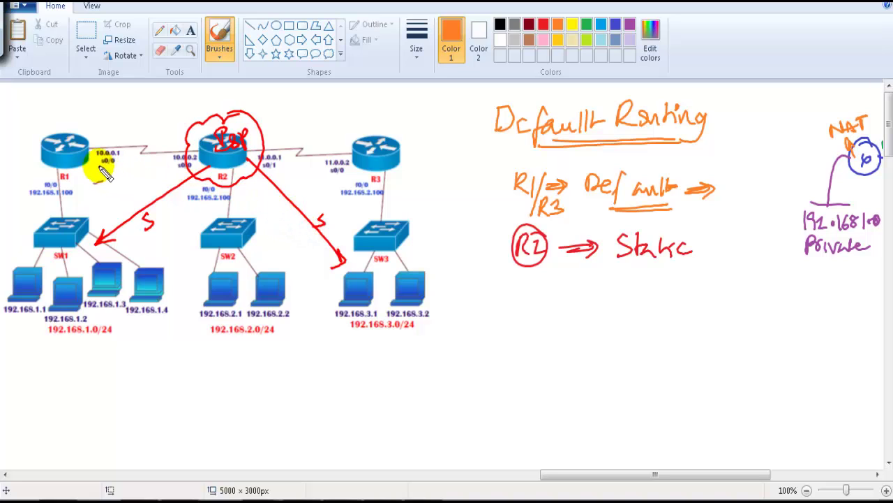
- Circle R1 and R3 in magenta with curved arrows labelled "D" towards R2, then clear all annotations from the diagram
{"action": "mouse_move", "coordinate": [96, 133]}
{"action": "left_mouse_down"}
{"action": "mouse_move", "coordinate": [44, 160]}
{"action": "mouse_move", "coordinate": [180, 123]}
{"action": "mouse_move", "coordinate": [166, 130]}
{"action": "left_mouse_up"}
{"action": "left_click_drag", "start_coordinate": [130, 99], "coordinate": [131, 113]}
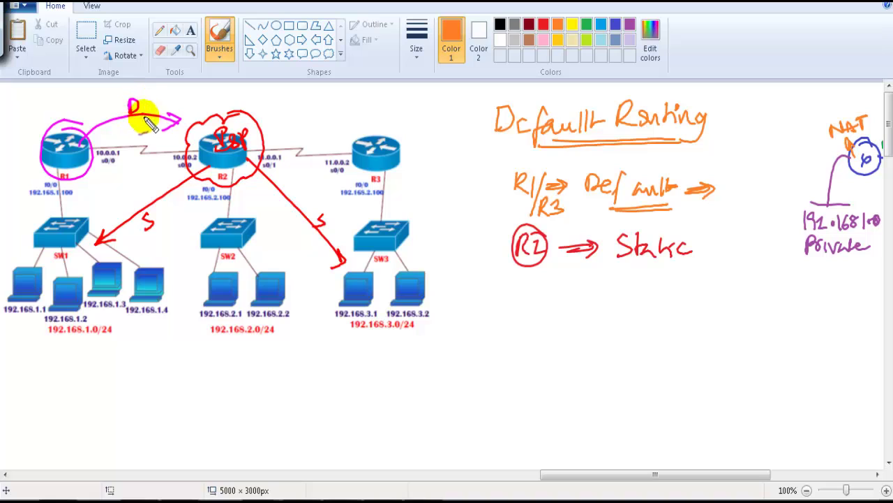
{"action": "mouse_move", "coordinate": [374, 162]}
{"action": "left_mouse_down"}
{"action": "mouse_move", "coordinate": [379, 130]}
{"action": "mouse_move", "coordinate": [285, 124]}
{"action": "mouse_move", "coordinate": [308, 119]}
{"action": "left_mouse_up"}
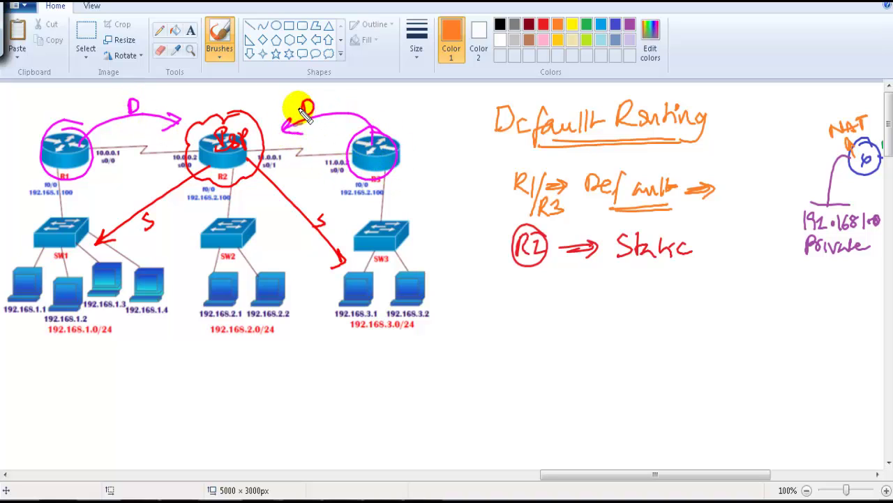
{"action": "key", "text": "Escape"}
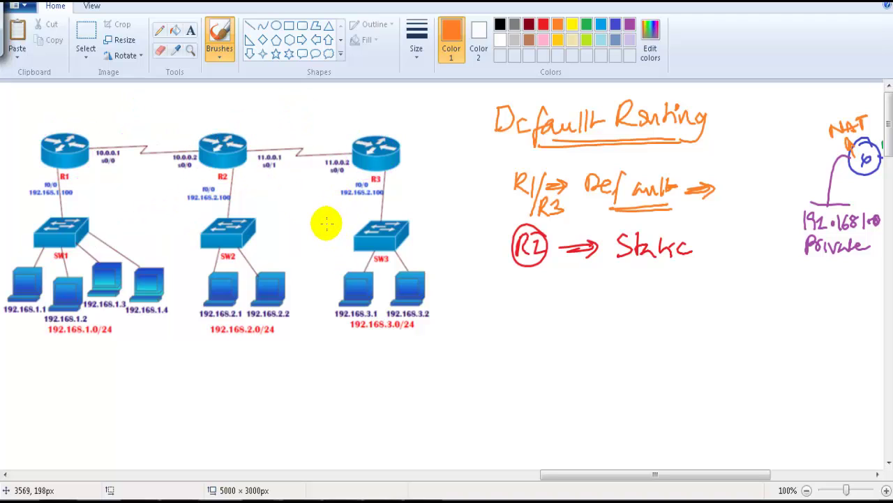
- Switch to Cisco Packet Tracer and open the command line interface of Router1
{"action": "mouse_move", "coordinate": [624, 479]}
{"action": "left_mouse_down"}
{"action": "mouse_move", "coordinate": [633, 480]}
{"action": "mouse_move", "coordinate": [626, 483]}
{"action": "left_mouse_up"}
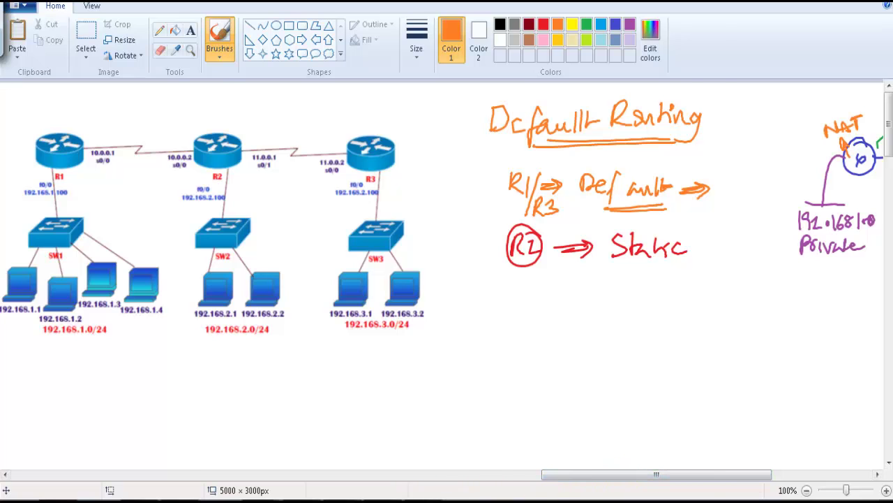
{"action": "left_click", "coordinate": [397, 500]}
{"action": "left_click_drag", "start_coordinate": [480, 32], "coordinate": [591, 32]}
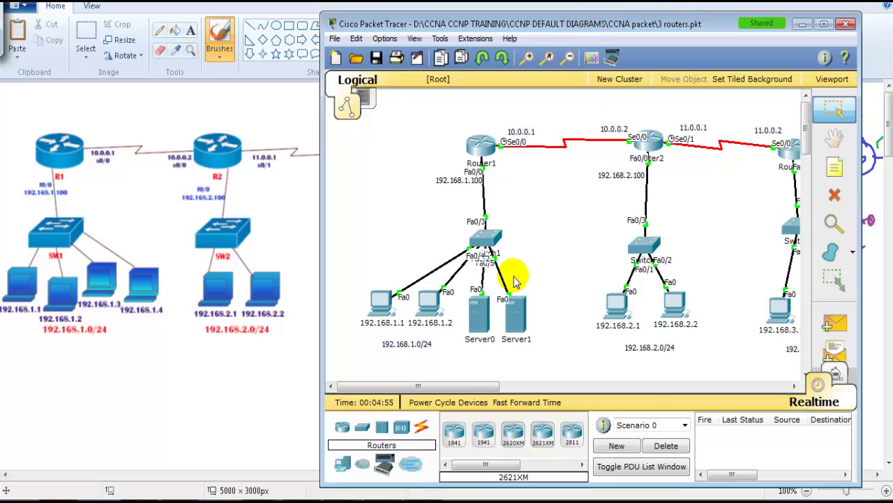
{"action": "left_click", "coordinate": [479, 148]}
{"action": "left_click_drag", "start_coordinate": [406, 82], "coordinate": [536, 57]}
{"action": "left_click", "coordinate": [464, 73]}
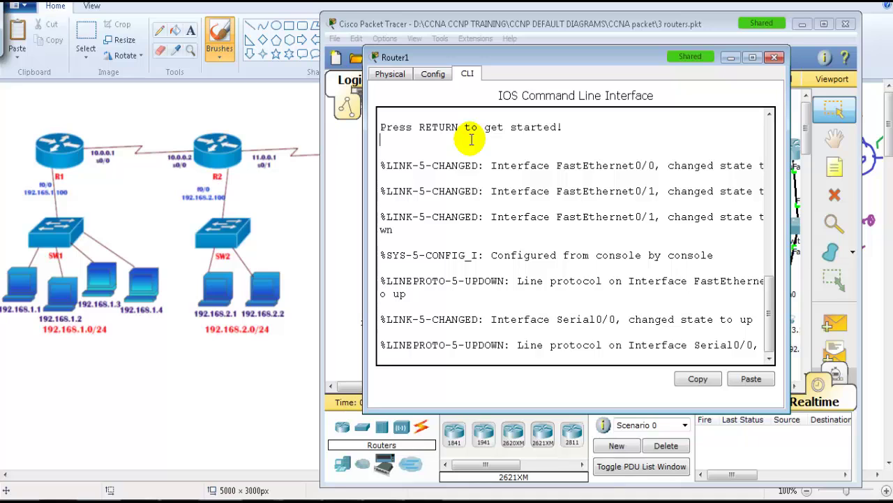
- Start the Router1 console session and enter privileged mode with the enable command
{"action": "key", "text": "Return"}
{"action": "type", "text": "en"}
{"action": "key", "text": "Tab"}
{"action": "key", "text": "Return"}
- List Router1's interfaces with "sh ip int brief" and examine the FastEthernet0/0 and Serial0/0 addresses in a wider window
{"action": "type", "text": "sh "}
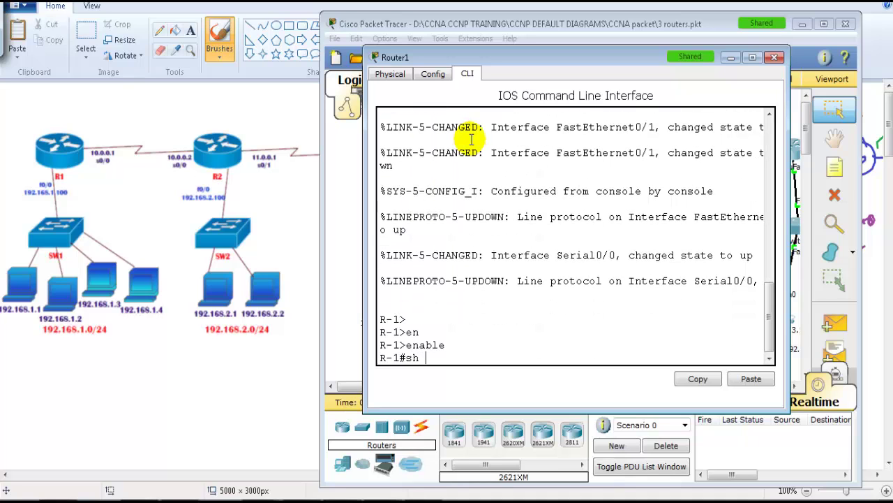
{"action": "type", "text": "ip int br"}
{"action": "key", "text": "Tab"}
{"action": "key", "text": "Return"}
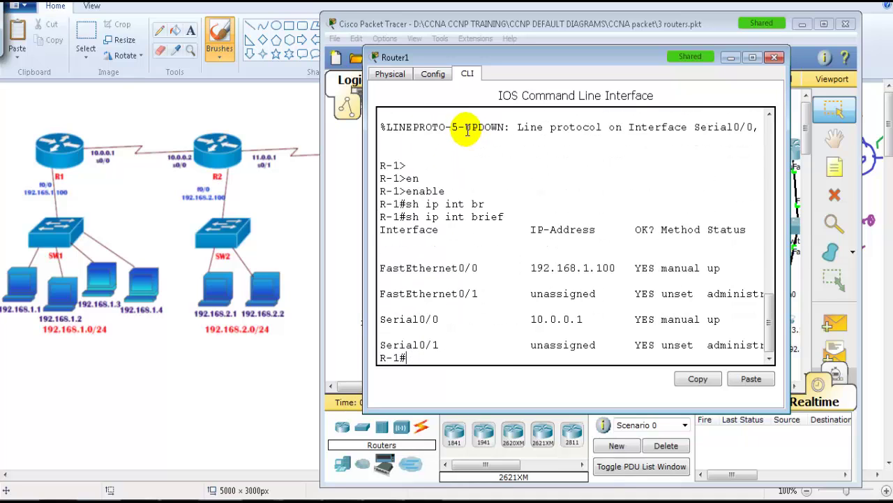
{"action": "left_click_drag", "start_coordinate": [787, 222], "coordinate": [849, 224]}
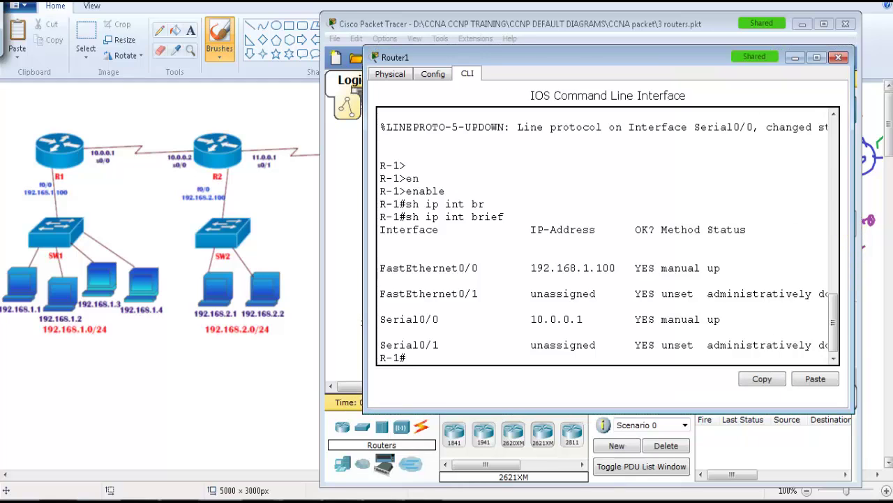
{"action": "left_click_drag", "start_coordinate": [450, 259], "coordinate": [636, 265]}
{"action": "left_click_drag", "start_coordinate": [455, 308], "coordinate": [601, 327]}
- Display Router1's routing table with "sh ip route" and examine the directly connected networks
{"action": "key", "text": "Return"}
{"action": "key", "text": "Return"}
{"action": "type", "text": "sh ip ro"}
{"action": "key", "text": "Tab"}
{"action": "type", "text": "u"}
{"action": "key", "text": "Return"}
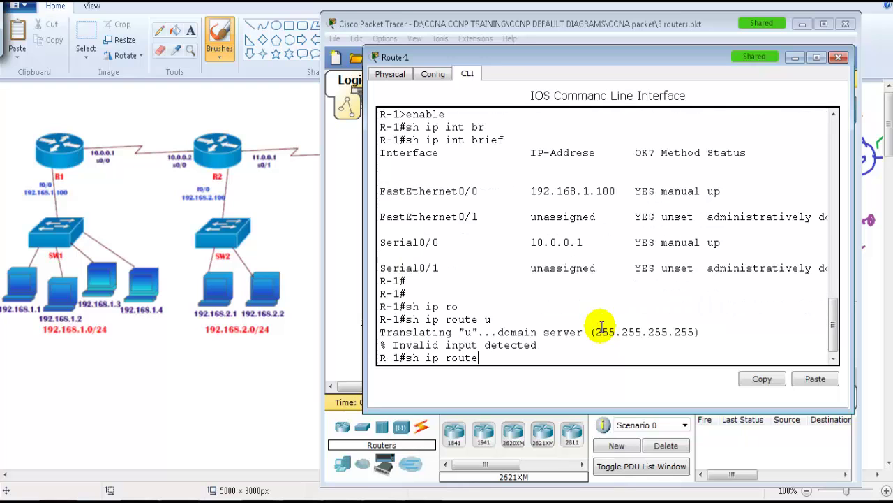
{"action": "key", "text": "Return"}
{"action": "left_click_drag", "start_coordinate": [458, 332], "coordinate": [554, 372]}
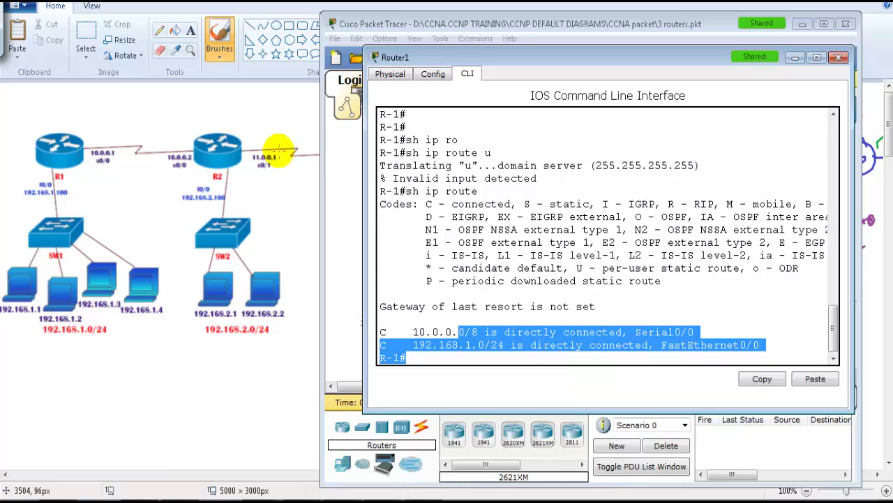
{"action": "left_click", "coordinate": [572, 310]}
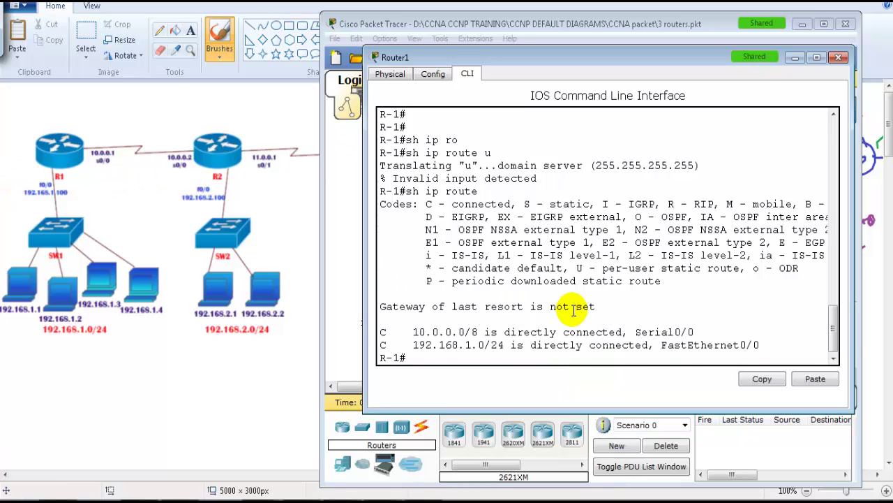
- Enter global configuration mode on Router1 with "conf t" and query the help for the "ip route" command
{"action": "key", "text": "Return"}
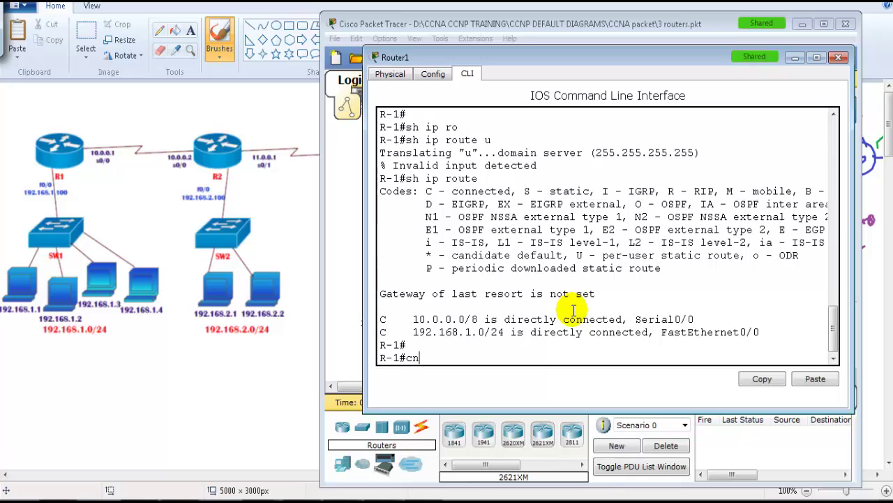
{"action": "type", "text": "conf t"}
{"action": "key", "text": "Return"}
{"action": "key", "text": "Return"}
{"action": "type", "text": "ip "}
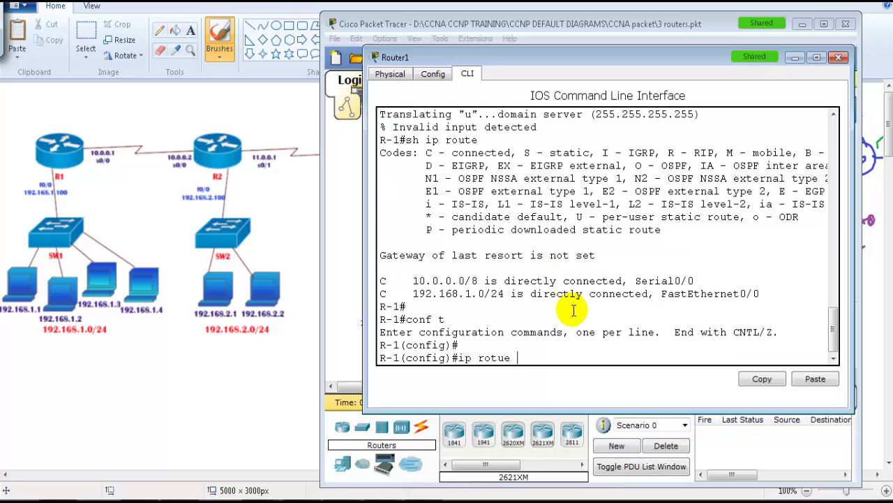
{"action": "type", "text": "rout"}
{"action": "key", "text": "Tab"}
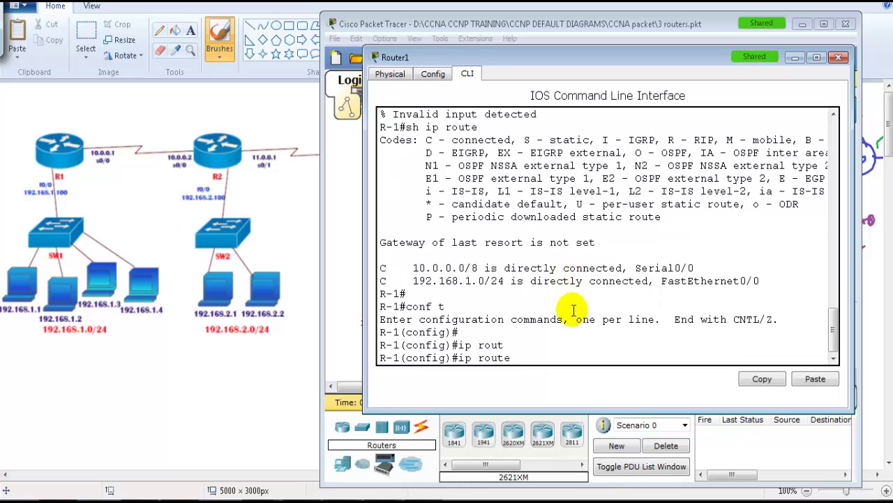
{"action": "type", "text": "?"}
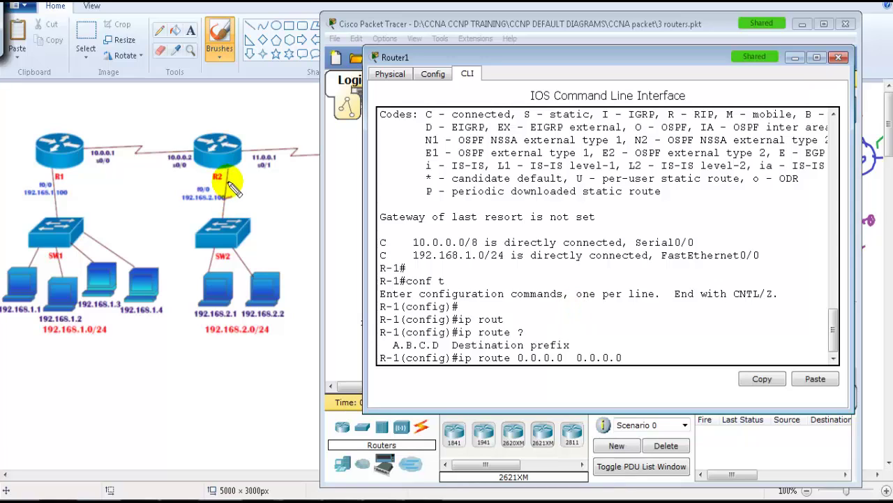
- Add a default route on Router1 with "ip route 0.0.0.0 0.0.0.0 10.0.0.2", using Router2's serial address as the next hop
{"action": "mouse_move", "coordinate": [184, 149]}
{"action": "left_mouse_down"}
{"action": "mouse_move", "coordinate": [162, 167]}
{"action": "mouse_move", "coordinate": [183, 178]}
{"action": "left_mouse_up"}
{"action": "key", "text": "ctrl+z"}
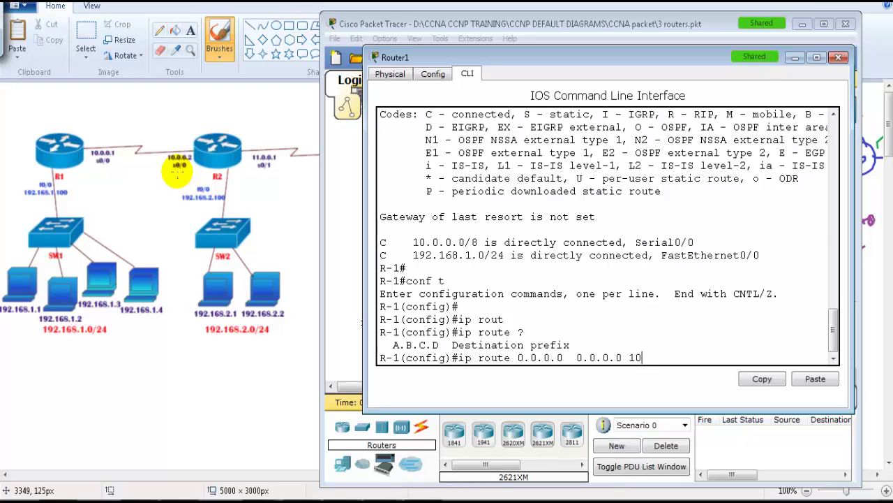
{"action": "key", "text": "Return"}
{"action": "key", "text": "Return"}
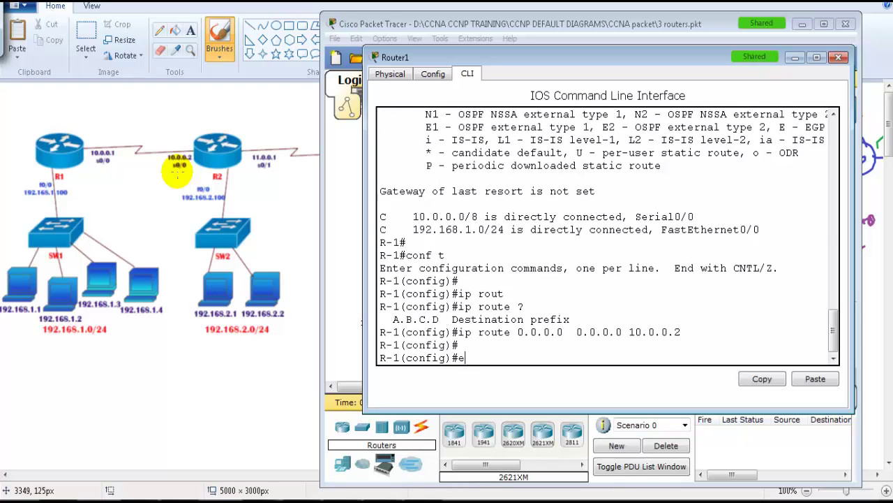
- Leave configuration mode on Router1 and display its routing table with "sh ip route"
{"action": "type", "text": "enmd"}
{"action": "key", "text": "Return"}
{"action": "key", "text": "Return"}
{"action": "type", "text": "end"}
{"action": "key", "text": "Return"}
{"action": "type", "text": "s hip"}
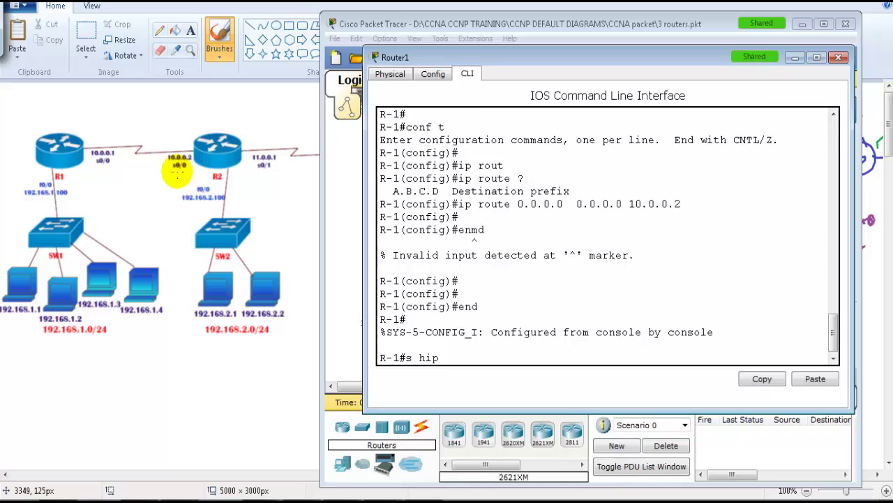
{"action": "key", "text": "Return"}
{"action": "type", "text": "sh ip rou"}
{"action": "key", "text": "Tab"}
{"action": "key", "text": "Return"}
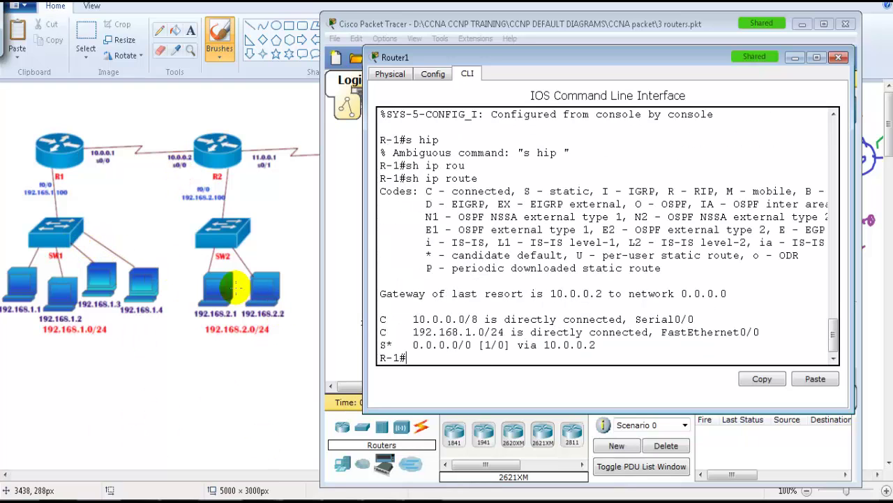
- Circle the S* code, the 0.0.0.0/0 network labelled "any" and the 10.0.0.2 next hop on Router1's default route, and clear the marks
{"action": "left_click_drag", "start_coordinate": [384, 342], "coordinate": [567, 354]}
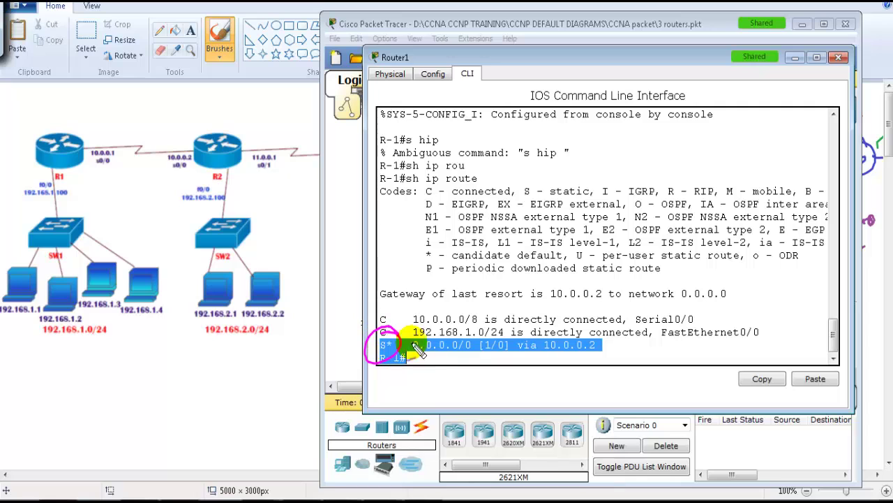
{"action": "mouse_move", "coordinate": [422, 354]}
{"action": "left_mouse_down"}
{"action": "mouse_move", "coordinate": [456, 354]}
{"action": "mouse_move", "coordinate": [439, 255]}
{"action": "mouse_move", "coordinate": [468, 269]}
{"action": "mouse_move", "coordinate": [464, 278]}
{"action": "left_mouse_up"}
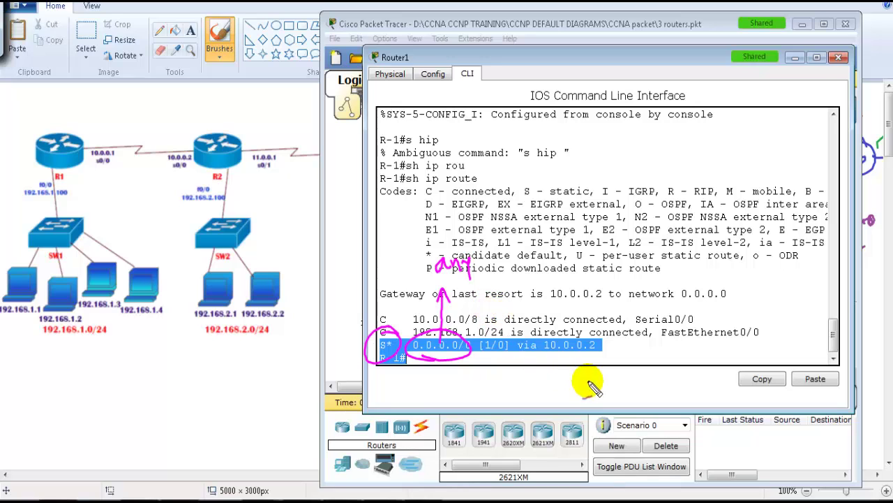
{"action": "mouse_move", "coordinate": [556, 362]}
{"action": "left_mouse_down"}
{"action": "mouse_move", "coordinate": [604, 344]}
{"action": "mouse_move", "coordinate": [559, 362]}
{"action": "mouse_move", "coordinate": [571, 287]}
{"action": "mouse_move", "coordinate": [583, 307]}
{"action": "left_mouse_up"}
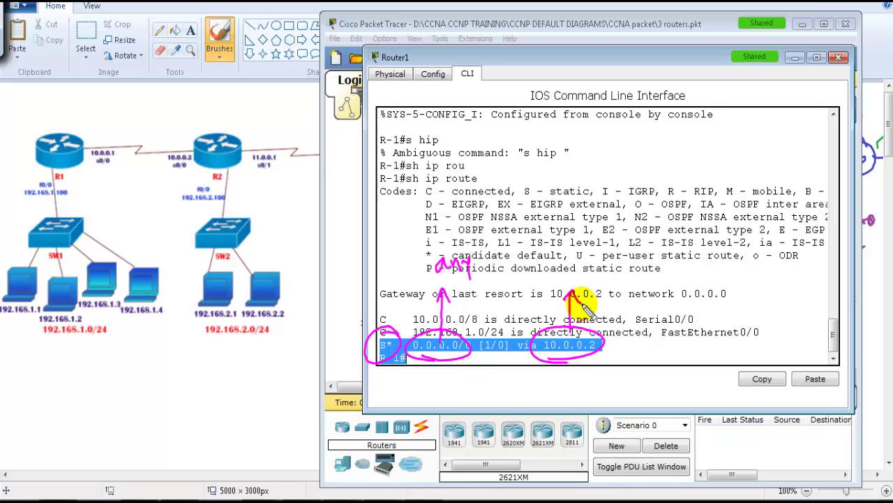
{"action": "key", "text": "Escape"}
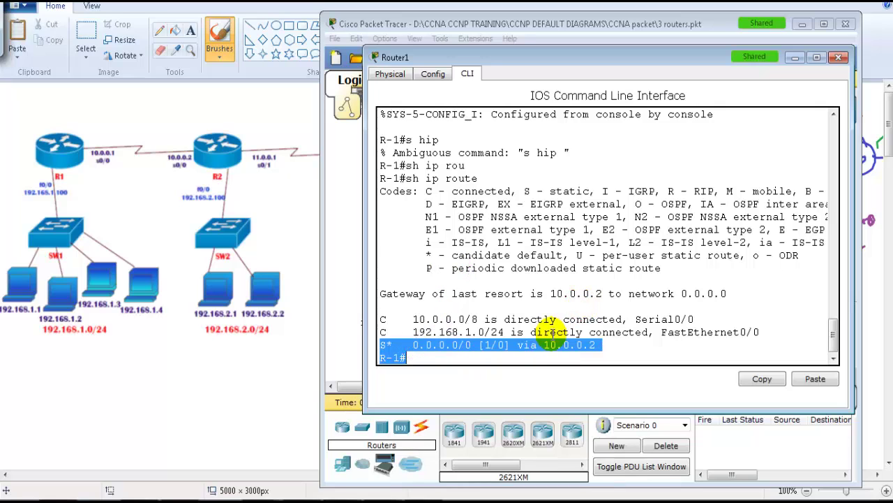
{"action": "left_click", "coordinate": [549, 331]}
- Return to the network topology and open the command line interface of Router3 beside the reference diagram
{"action": "left_click", "coordinate": [337, 267]}
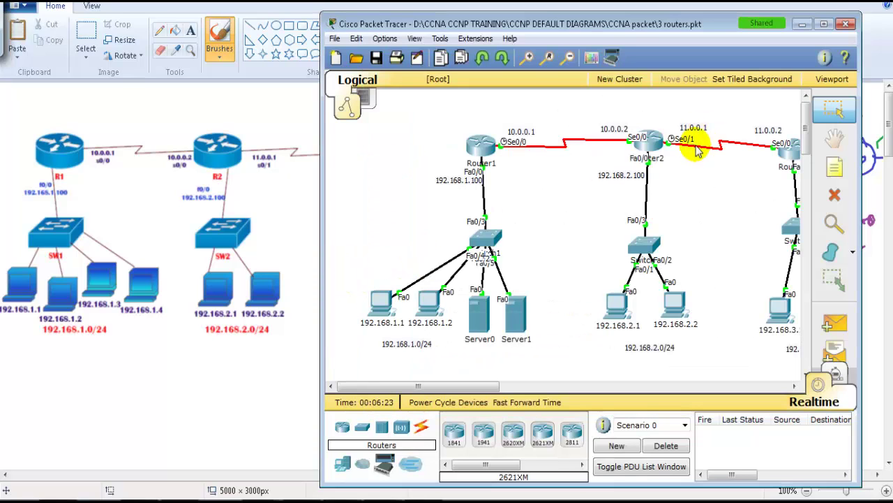
{"action": "left_click", "coordinate": [792, 146]}
{"action": "left_click_drag", "start_coordinate": [459, 84], "coordinate": [698, 54]}
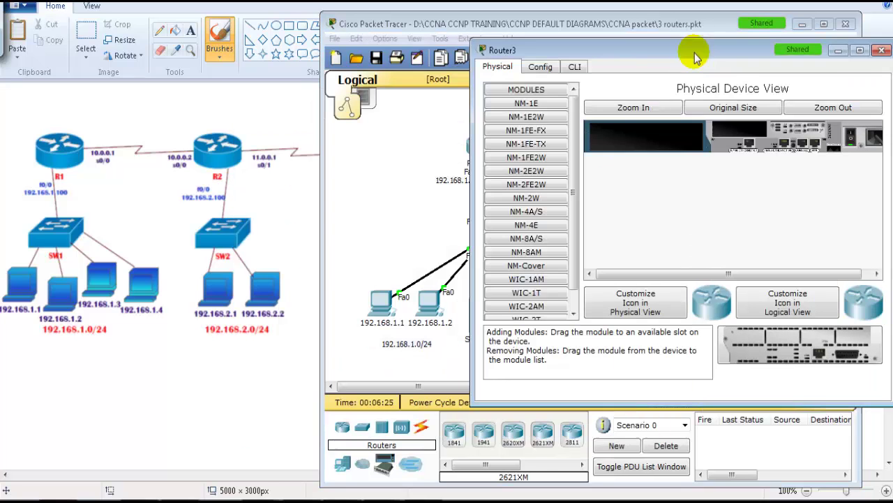
{"action": "left_click", "coordinate": [587, 68]}
{"action": "left_click_drag", "start_coordinate": [625, 53], "coordinate": [570, 51]}
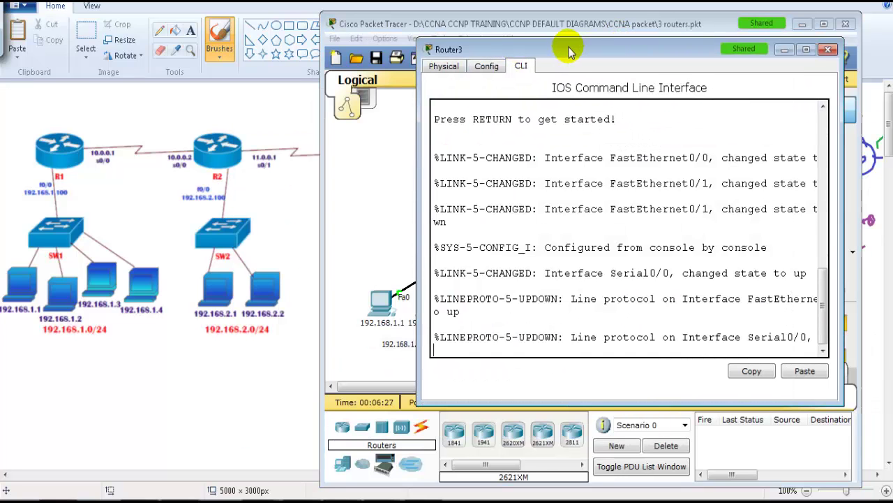
- Start the Router3 console session and enter privileged mode and global configuration mode with "enable" and "conf t"
{"action": "key", "text": "Return"}
{"action": "type", "text": "en"}
{"action": "key", "text": "Tab"}
{"action": "key", "text": "Return"}
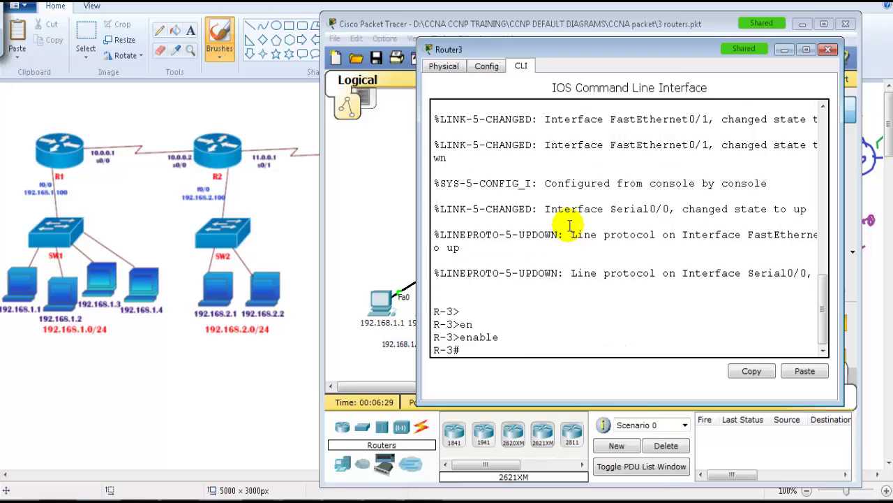
{"action": "type", "text": "conf t"}
{"action": "key", "text": "Return"}
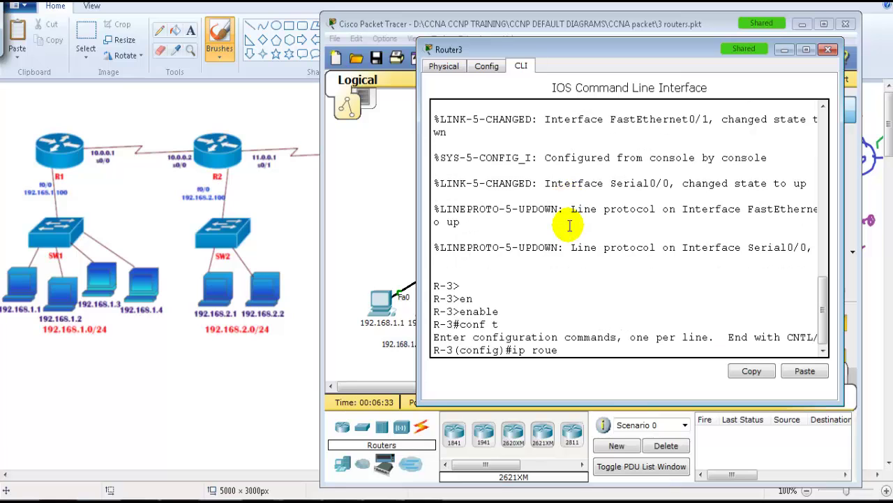
- Uncover R3 in the reference diagram and add a default route on Router3 with "ip route 0.0.0.0 0.0.0.0 11.0.0.1"
{"action": "type", "text": "ip roue"}
{"action": "key", "text": "BackSpace"}
{"action": "key", "text": "Tab"}
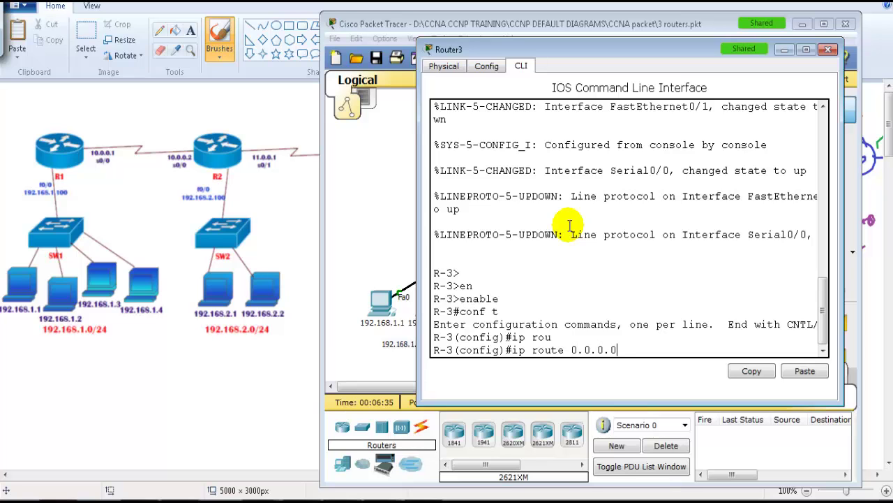
{"action": "left_click", "coordinate": [801, 24]}
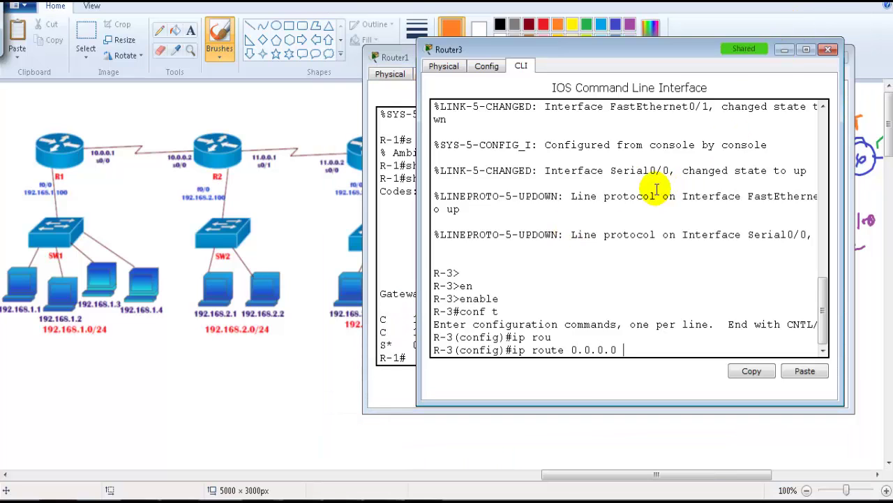
{"action": "left_click_drag", "start_coordinate": [410, 61], "coordinate": [440, 175]}
{"action": "left_click", "coordinate": [519, 135]}
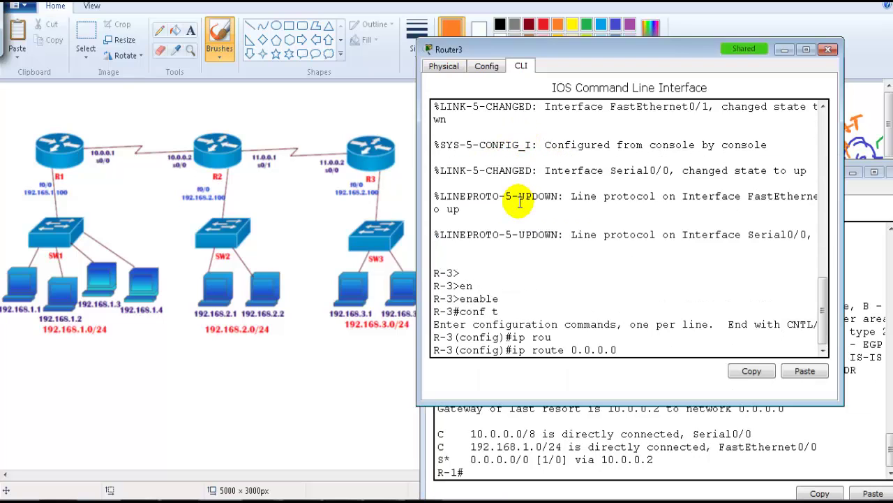
{"action": "key", "text": "Tab"}
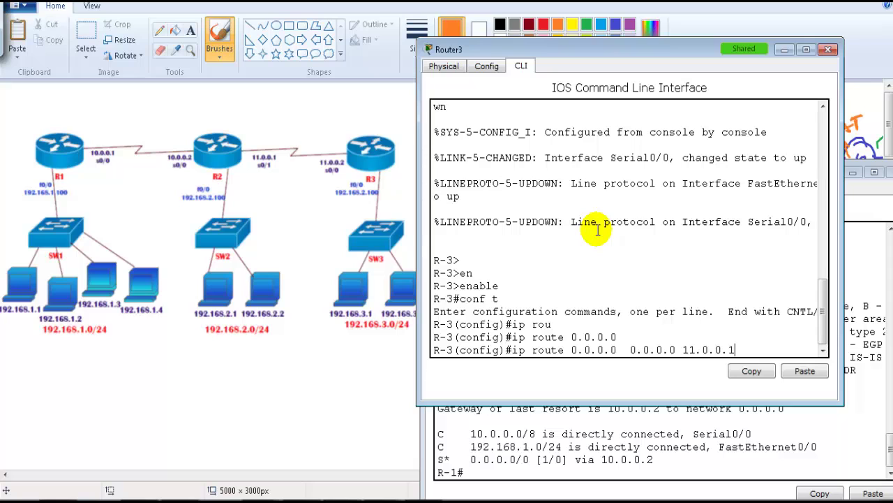
{"action": "key", "text": "Return"}
- Leave configuration mode on Router3, display its routing table with "sh ip route" and examine the S* default route entry
{"action": "type", "text": "end"}
{"action": "key", "text": "Return"}
{"action": "type", "text": "sh ip ro"}
{"action": "key", "text": "Tab"}
{"action": "type", "text": "u"}
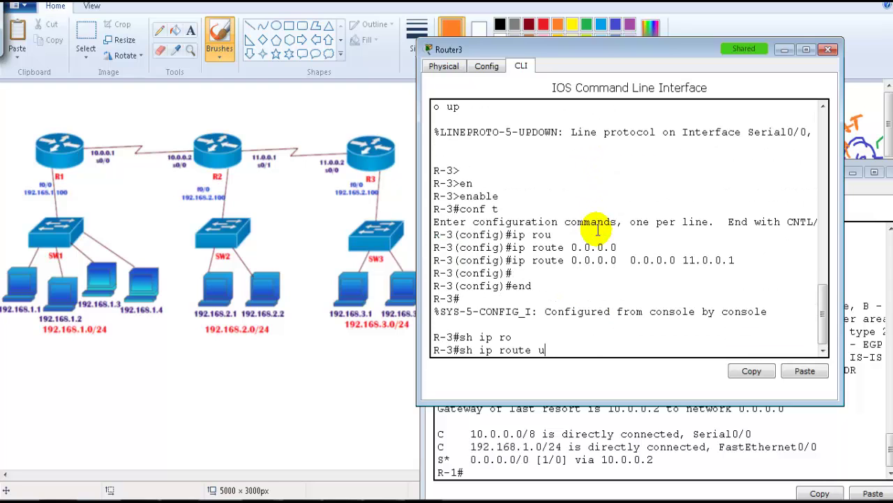
{"action": "key", "text": "Return"}
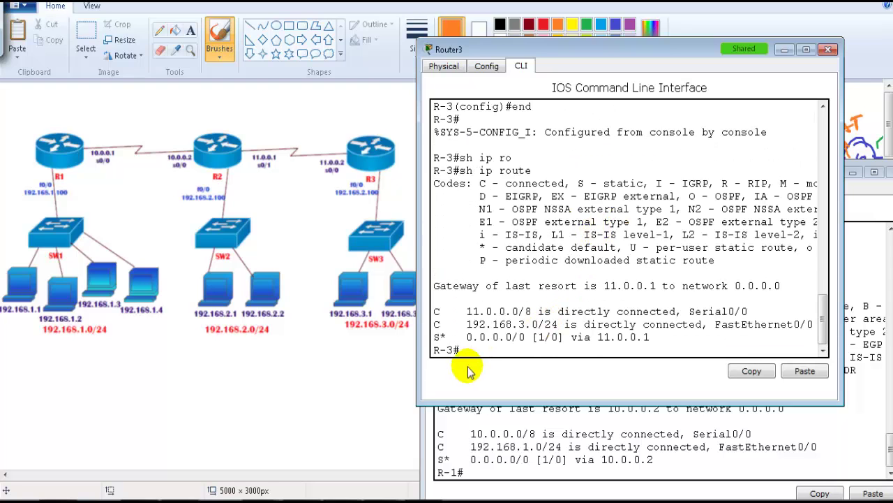
{"action": "left_click_drag", "start_coordinate": [434, 337], "coordinate": [633, 338]}
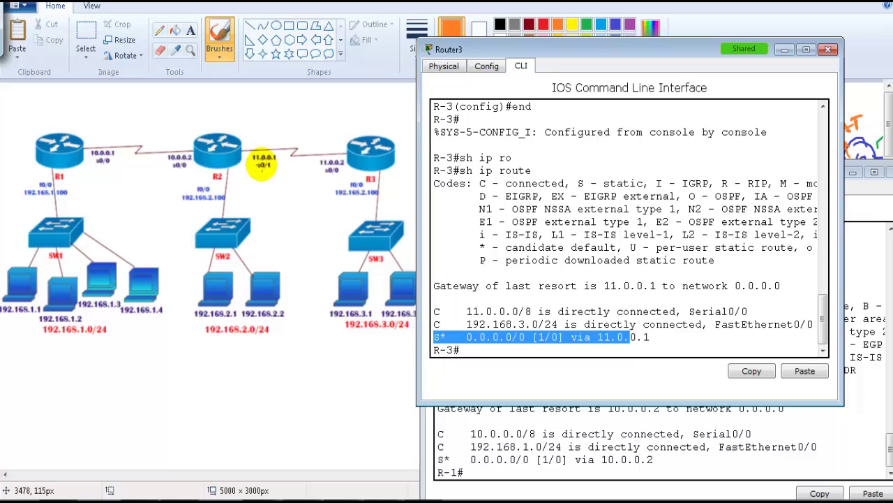
{"action": "left_click", "coordinate": [595, 301]}
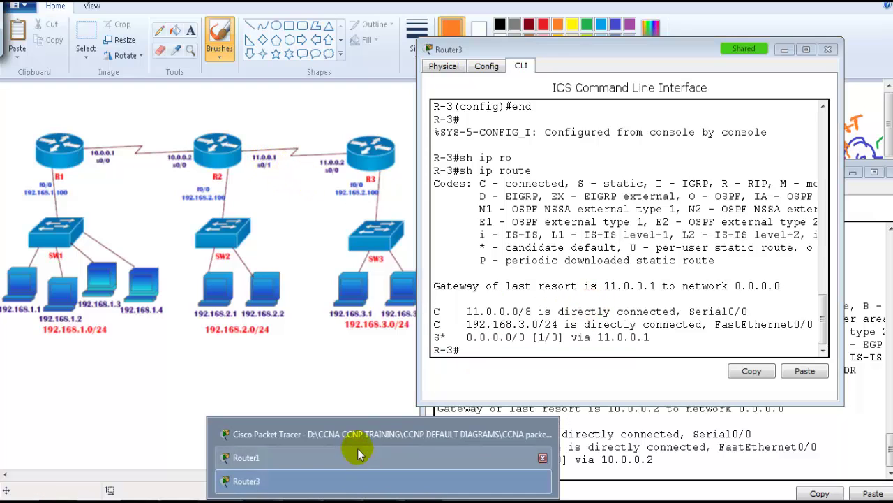
- Switch back to the network topology, open the command line interface of Router2 and minimize the main topology window
{"action": "left_click", "coordinate": [359, 436]}
{"action": "left_click", "coordinate": [648, 140]}
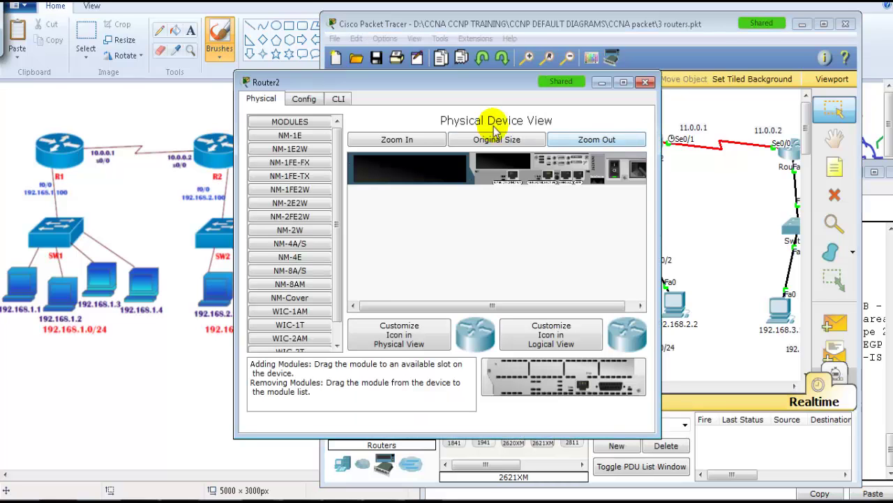
{"action": "left_click", "coordinate": [338, 98]}
{"action": "left_click_drag", "start_coordinate": [356, 83], "coordinate": [486, 81]}
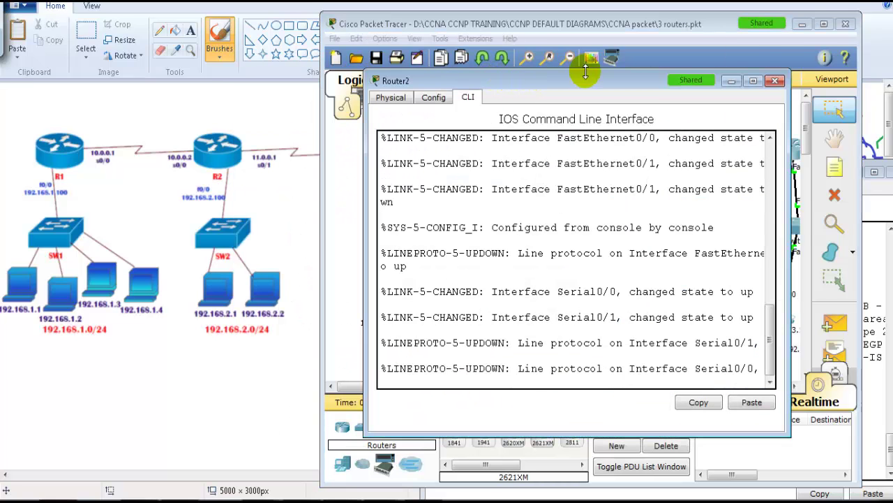
{"action": "left_click", "coordinate": [802, 24]}
- Start the Router2 console session and enter privileged mode with "en"
{"action": "key", "text": "Return"}
{"action": "type", "text": "e"}
{"action": "key", "text": "Return"}
{"action": "type", "text": "e"}
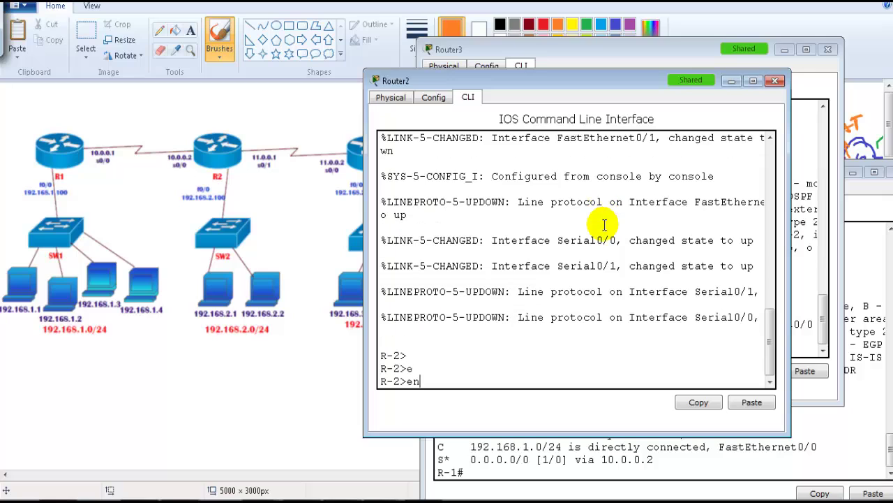
{"action": "type", "text": "n"}
{"action": "key", "text": "Return"}
{"action": "key", "text": "Return"}
- Display Router2's routing table with "sh ip route" and examine its directly connected networks
{"action": "type", "text": "s i"}
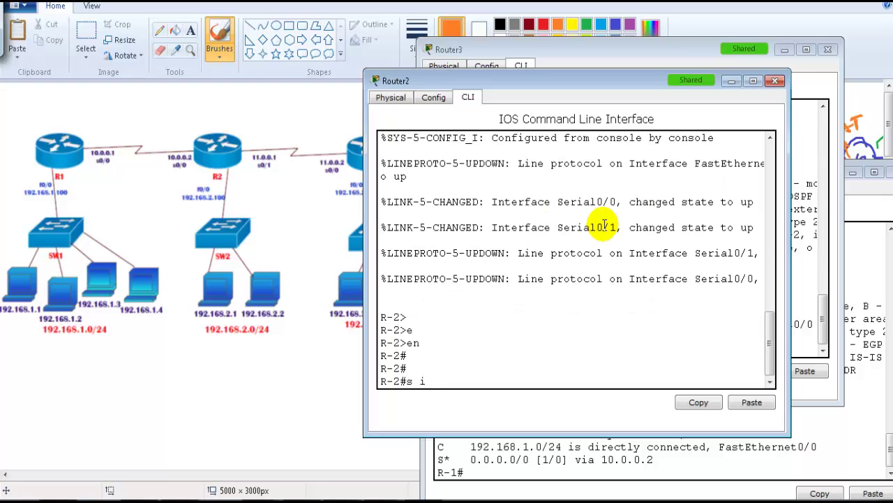
{"action": "type", "text": "p rou"}
{"action": "key", "text": "Tab"}
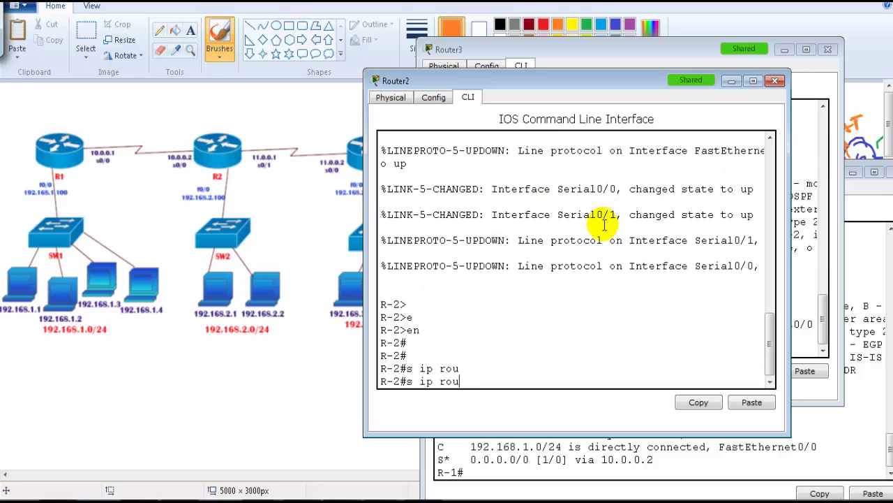
{"action": "key", "text": "Return"}
{"action": "type", "text": "sh ip rou"}
{"action": "key", "text": "Tab"}
{"action": "key", "text": "Return"}
{"action": "key", "text": "Return"}
- Enter global configuration mode on Router2 and add a static route with "ip route 192.168.1.0 255.255.255.0 10.0.0.1"
{"action": "type", "text": "con ft"}
{"action": "key", "text": "Return"}
{"action": "type", "text": "conf t"}
{"action": "key", "text": "Return"}
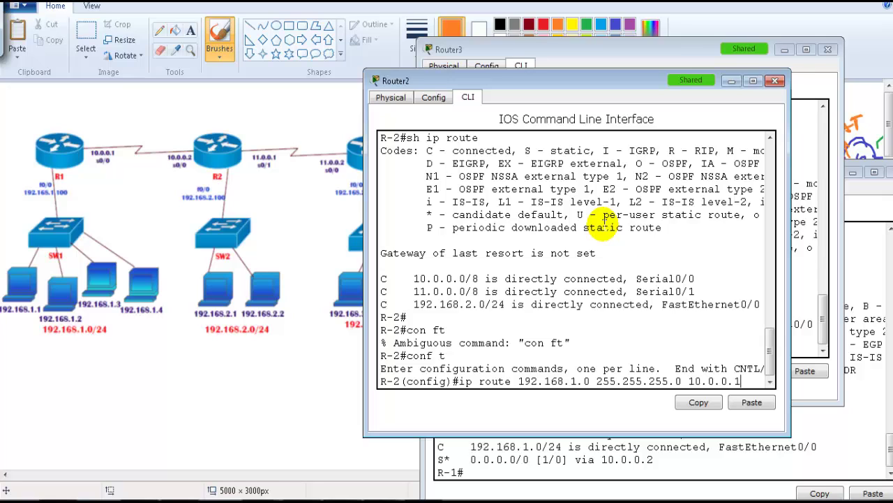
{"action": "key", "text": "Return"}
{"action": "key", "text": "Return"}
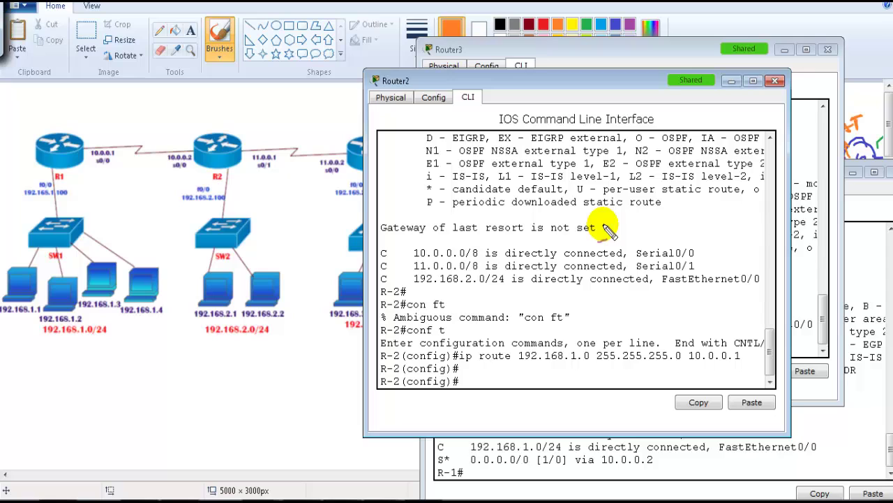
- Draw an arrow from R2 to the 192.168.1.0 network, circle the 10.0.0.1 next hop on the diagram, and clear the marks
{"action": "left_click_drag", "start_coordinate": [206, 162], "coordinate": [112, 249]}
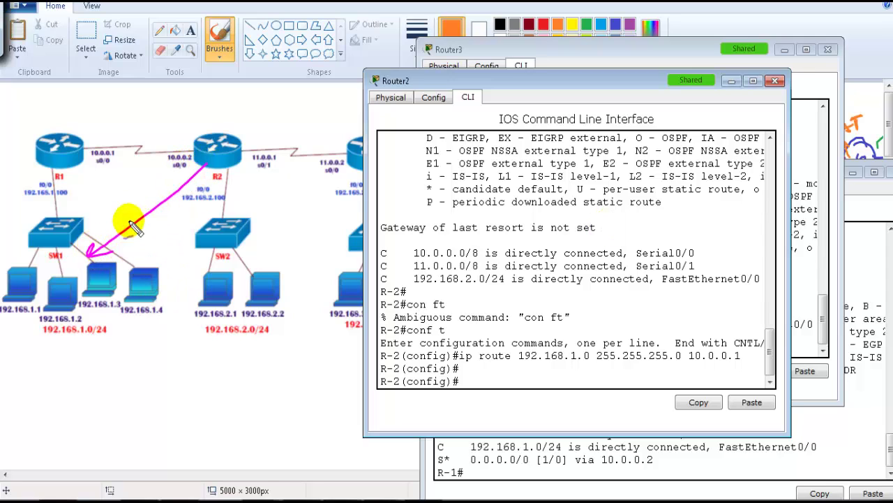
{"action": "left_click_drag", "start_coordinate": [93, 170], "coordinate": [99, 169]}
{"action": "left_click_drag", "start_coordinate": [98, 137], "coordinate": [110, 118]}
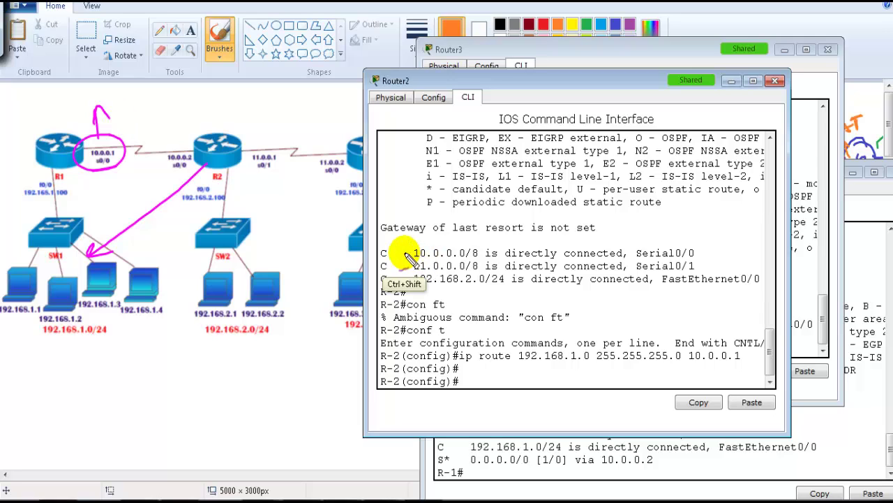
{"action": "key", "text": "ctrl+shift+d"}
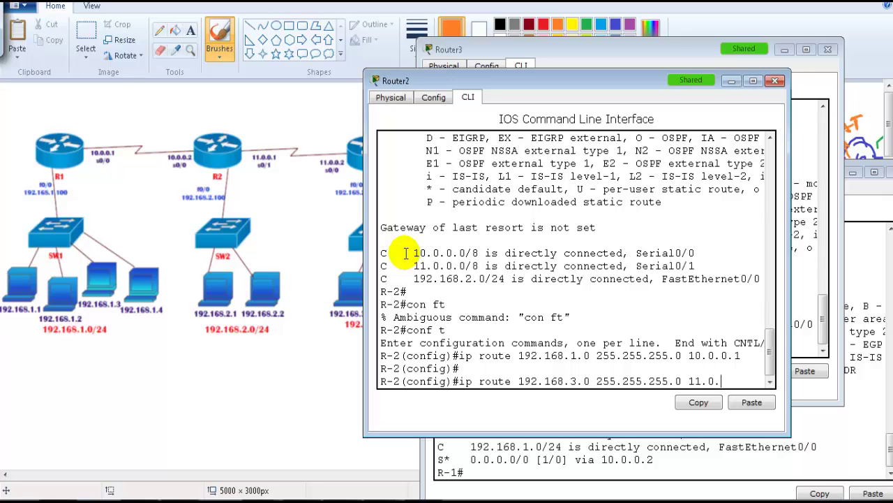
- Add the static route "ip route 192.168.3.0 255.255.255.0 11.0.0.2" on Router2 and leave configuration mode with "end"
{"action": "key", "text": "Return"}
{"action": "type", "text": "en"}
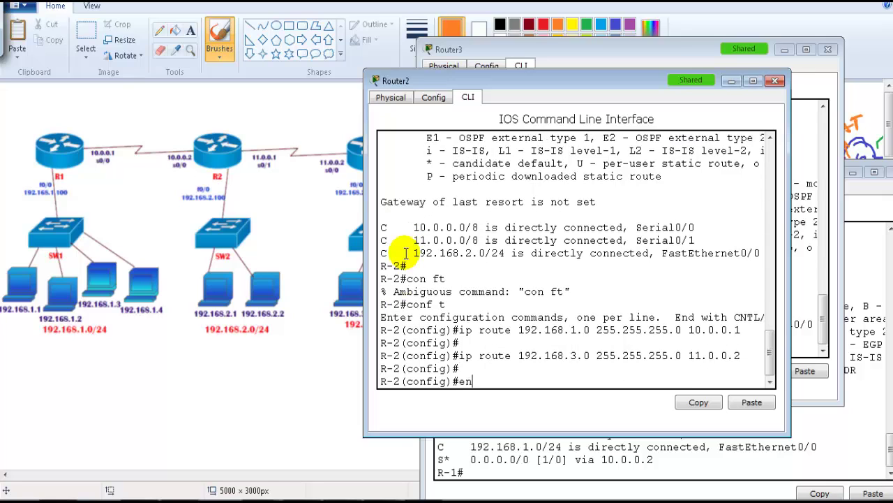
{"action": "type", "text": "d"}
{"action": "key", "text": "Return"}
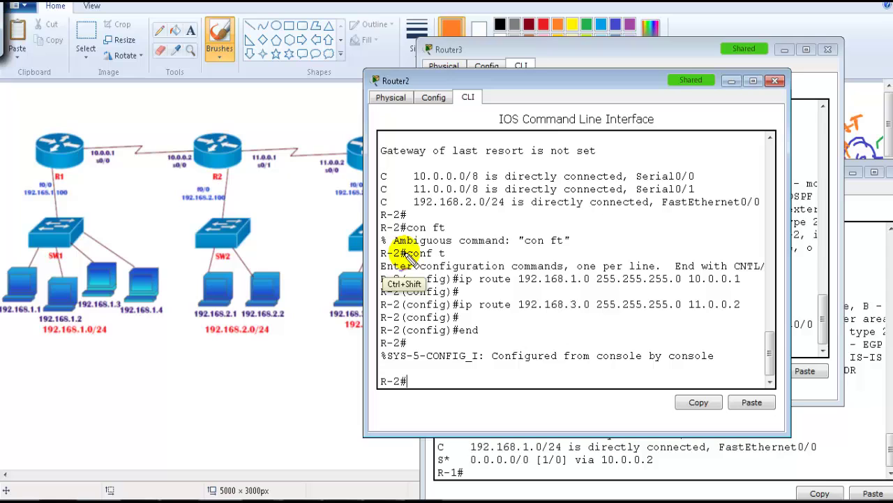
- Mark R2 as ISP, draw a Public arrow toward the crossed-out 192.168.1.0 hosts, and circle 192.168.1.0 in the static route command
{"action": "mouse_move", "coordinate": [224, 117]}
{"action": "left_mouse_down"}
{"action": "mouse_move", "coordinate": [195, 179]}
{"action": "mouse_move", "coordinate": [218, 143]}
{"action": "mouse_move", "coordinate": [209, 159]}
{"action": "left_mouse_up"}
{"action": "mouse_move", "coordinate": [208, 160]}
{"action": "left_mouse_down"}
{"action": "mouse_move", "coordinate": [228, 158]}
{"action": "mouse_move", "coordinate": [105, 256]}
{"action": "left_mouse_up"}
{"action": "mouse_move", "coordinate": [99, 183]}
{"action": "left_mouse_down"}
{"action": "mouse_move", "coordinate": [99, 197]}
{"action": "mouse_move", "coordinate": [153, 183]}
{"action": "left_mouse_up"}
{"action": "left_click", "coordinate": [137, 178]}
{"action": "left_click_drag", "start_coordinate": [80, 266], "coordinate": [88, 287]}
{"action": "left_click_drag", "start_coordinate": [89, 267], "coordinate": [76, 295]}
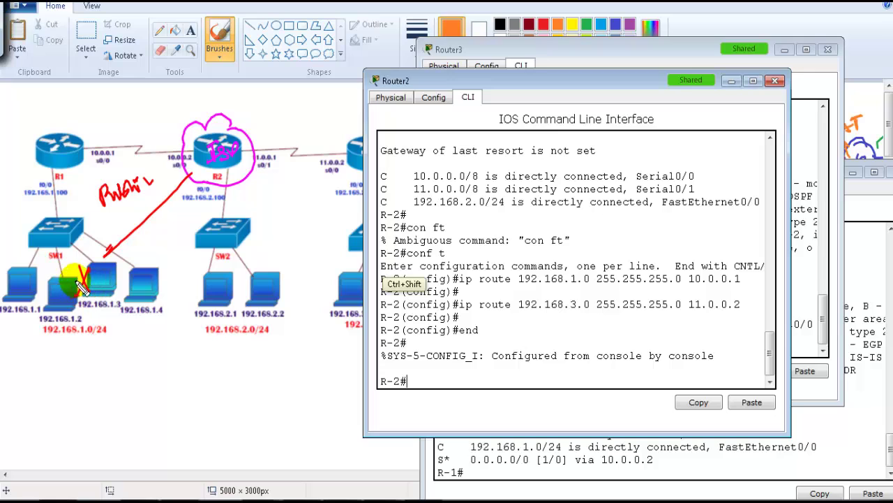
{"action": "mouse_move", "coordinate": [553, 294]}
{"action": "left_mouse_down"}
{"action": "mouse_move", "coordinate": [602, 276]}
{"action": "mouse_move", "coordinate": [563, 290]}
{"action": "mouse_move", "coordinate": [540, 220]}
{"action": "mouse_move", "coordinate": [547, 230]}
{"action": "left_mouse_up"}
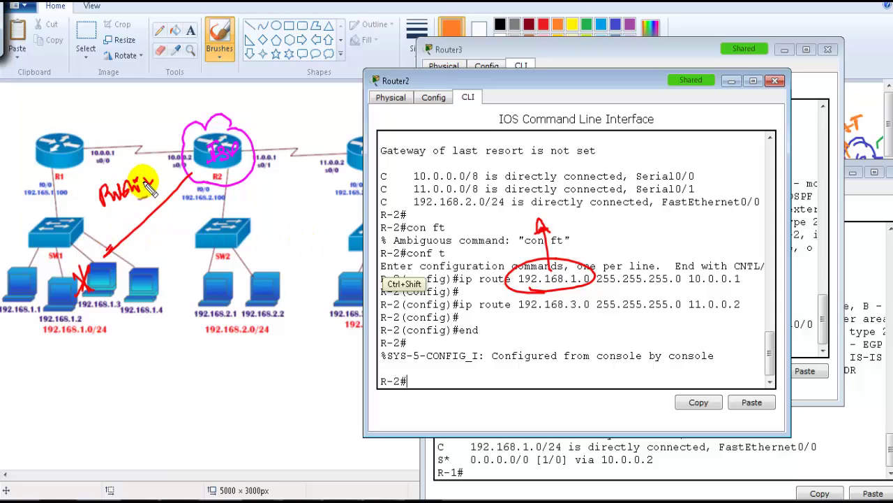
- Annotate NAT at R1 with a curved translation arrow above the router, and clear all marks from the screen
{"action": "mouse_move", "coordinate": [52, 148]}
{"action": "left_mouse_down"}
{"action": "mouse_move", "coordinate": [27, 113]}
{"action": "mouse_move", "coordinate": [40, 98]}
{"action": "mouse_move", "coordinate": [53, 105]}
{"action": "mouse_move", "coordinate": [64, 96]}
{"action": "left_mouse_up"}
{"action": "mouse_move", "coordinate": [17, 205]}
{"action": "left_mouse_down"}
{"action": "mouse_move", "coordinate": [12, 222]}
{"action": "mouse_move", "coordinate": [33, 206]}
{"action": "mouse_move", "coordinate": [89, 90]}
{"action": "mouse_move", "coordinate": [110, 90]}
{"action": "left_mouse_up"}
{"action": "left_click", "coordinate": [24, 210]}
{"action": "left_click_drag", "start_coordinate": [100, 84], "coordinate": [108, 109]}
{"action": "mouse_move", "coordinate": [112, 96]}
{"action": "left_mouse_down"}
{"action": "mouse_move", "coordinate": [124, 106]}
{"action": "mouse_move", "coordinate": [128, 95]}
{"action": "left_mouse_up"}
{"action": "mouse_move", "coordinate": [566, 223]}
{"action": "left_mouse_down"}
{"action": "mouse_move", "coordinate": [569, 239]}
{"action": "mouse_move", "coordinate": [602, 232]}
{"action": "left_mouse_up"}
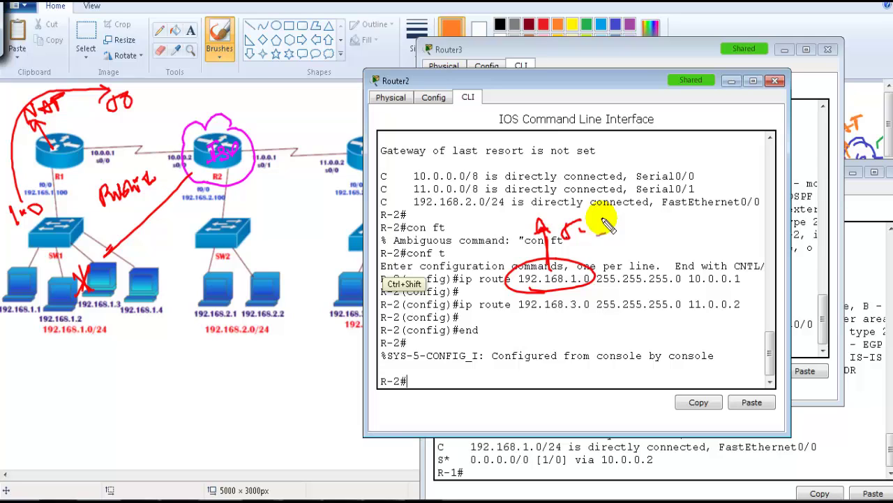
{"action": "key", "text": "Escape"}
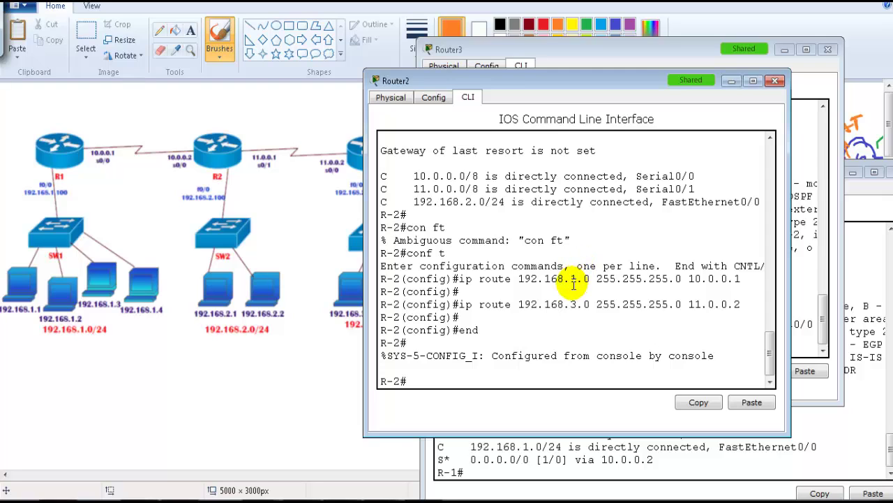
- Switch to the Paint diagram, draw arrows linking the 192.168.1.0, 192.168.2.0 and 192.168.3.0 networks, and clear the marks
{"action": "key", "text": "Return"}
{"action": "key", "text": "Return"}
{"action": "key", "text": "Return"}
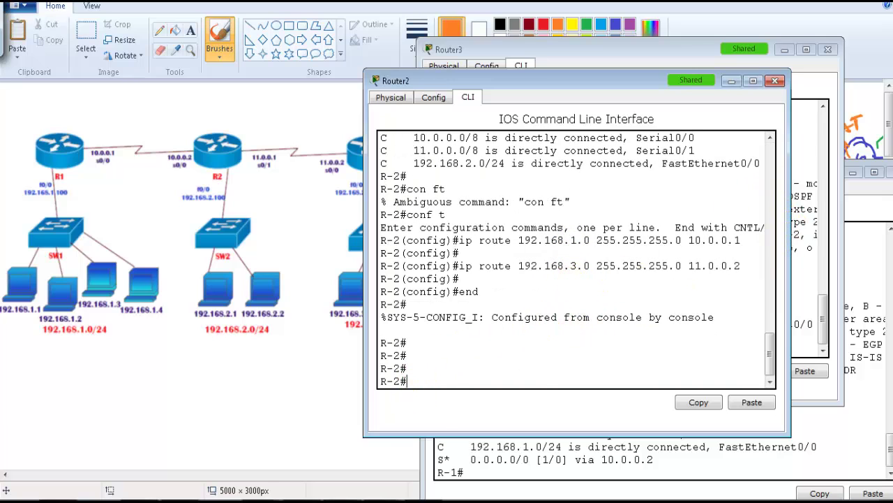
{"action": "left_click", "coordinate": [340, 363]}
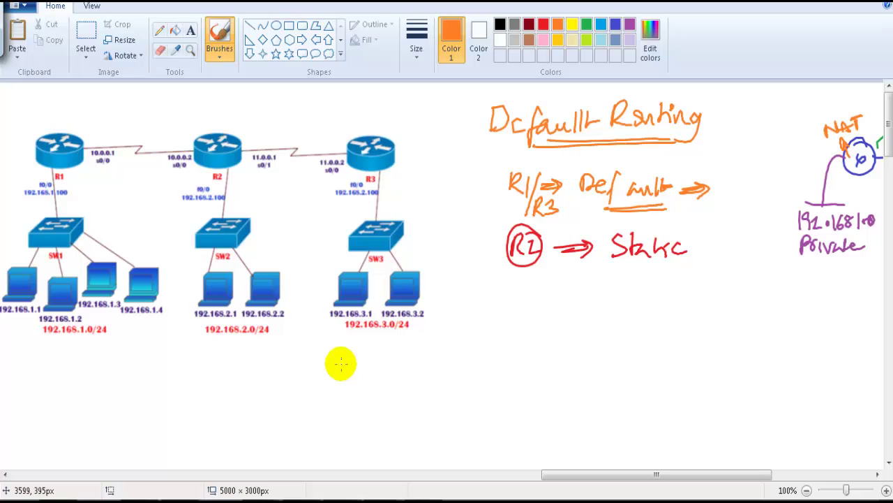
{"action": "key", "text": "ctrl+shift+d"}
{"action": "mouse_move", "coordinate": [91, 308]}
{"action": "left_mouse_down"}
{"action": "mouse_move", "coordinate": [61, 311]}
{"action": "mouse_move", "coordinate": [70, 338]}
{"action": "mouse_move", "coordinate": [126, 369]}
{"action": "mouse_move", "coordinate": [278, 336]}
{"action": "mouse_move", "coordinate": [264, 335]}
{"action": "left_mouse_up"}
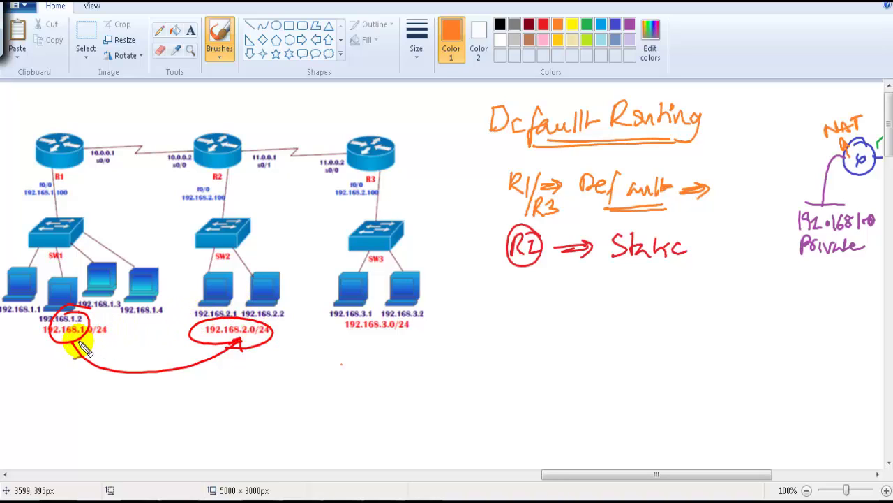
{"action": "mouse_move", "coordinate": [73, 341]}
{"action": "left_mouse_down"}
{"action": "mouse_move", "coordinate": [130, 389]}
{"action": "mouse_move", "coordinate": [365, 345]}
{"action": "mouse_move", "coordinate": [356, 329]}
{"action": "mouse_move", "coordinate": [398, 325]}
{"action": "mouse_move", "coordinate": [339, 322]}
{"action": "left_mouse_up"}
{"action": "mouse_move", "coordinate": [280, 332]}
{"action": "left_mouse_down"}
{"action": "mouse_move", "coordinate": [333, 323]}
{"action": "mouse_move", "coordinate": [262, 319]}
{"action": "mouse_move", "coordinate": [279, 328]}
{"action": "left_mouse_up"}
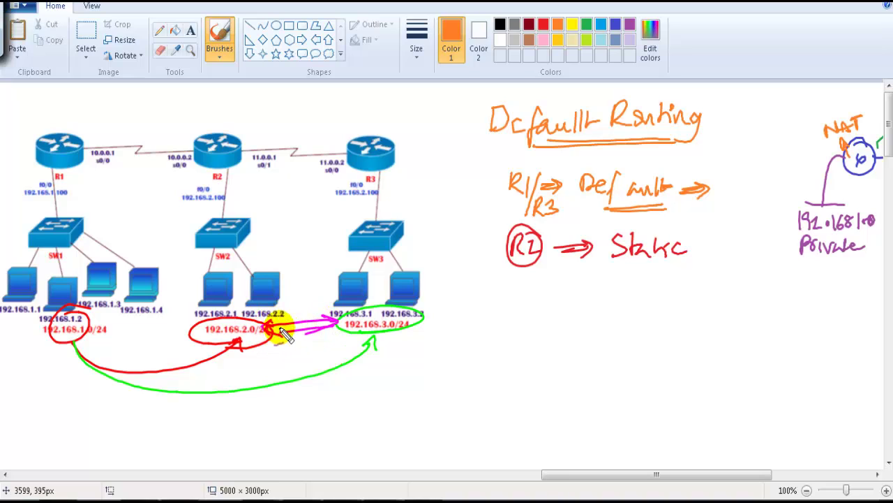
{"action": "key", "text": "Escape"}
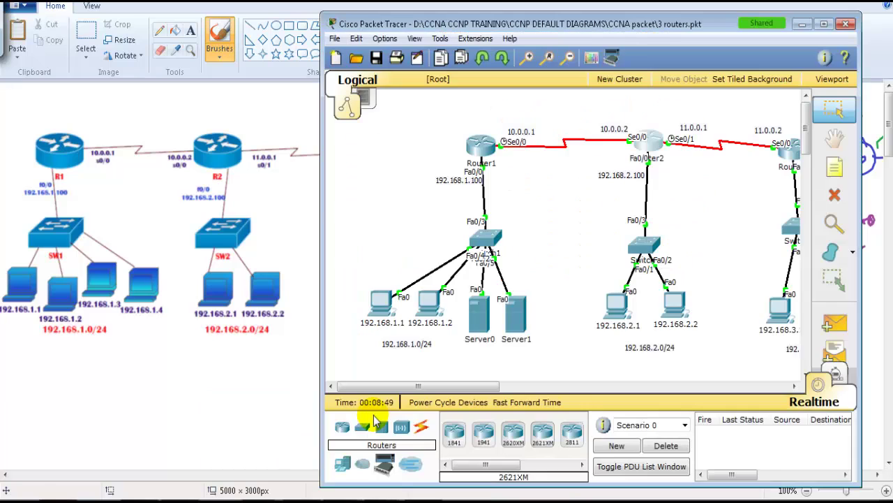
- Switch to Packet Tracer and open the Command Prompt of PC 192.168.1.1
{"action": "left_click", "coordinate": [370, 418]}
{"action": "left_click", "coordinate": [381, 303]}
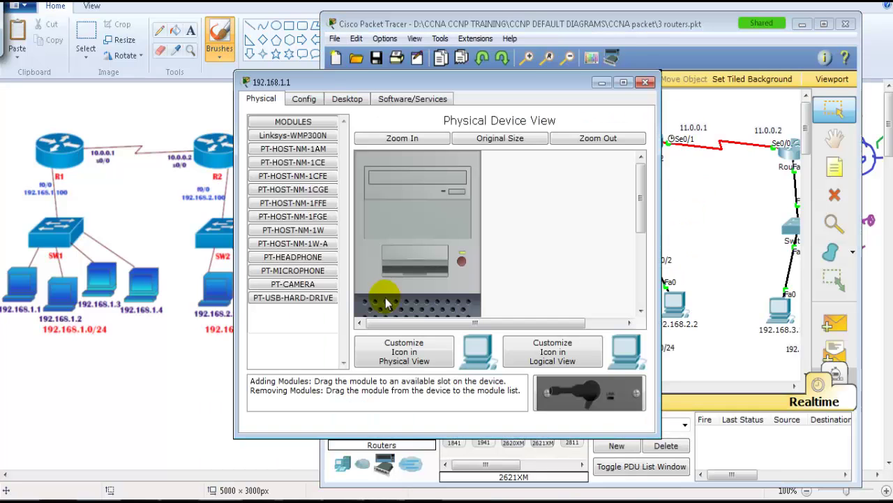
{"action": "left_click_drag", "start_coordinate": [369, 82], "coordinate": [531, 87]}
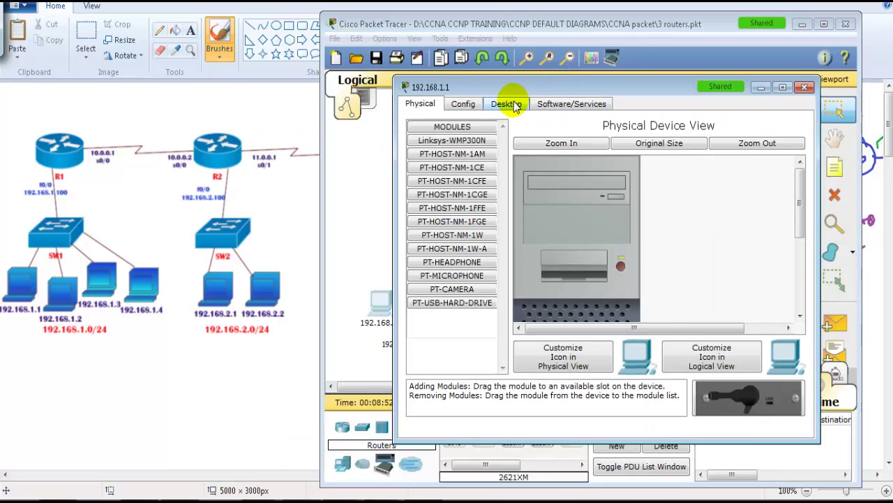
{"action": "left_click", "coordinate": [506, 103]}
{"action": "left_click", "coordinate": [688, 149]}
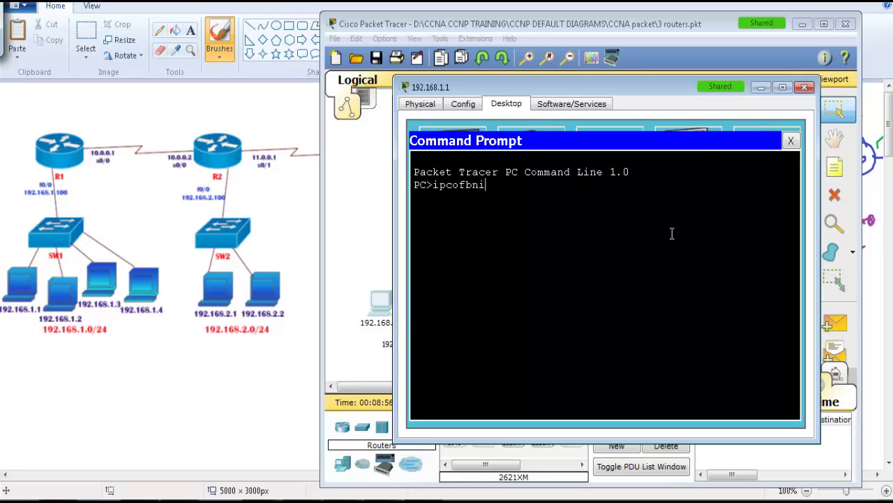
- Display the PC's IP configuration with "ipconfig" and test connectivity by pinging 192.168.2.1 and 192.168.3.1
{"action": "type", "text": "ipconfig"}
{"action": "key", "text": "Return"}
{"action": "type", "text": "ping 192.168.2.1"}
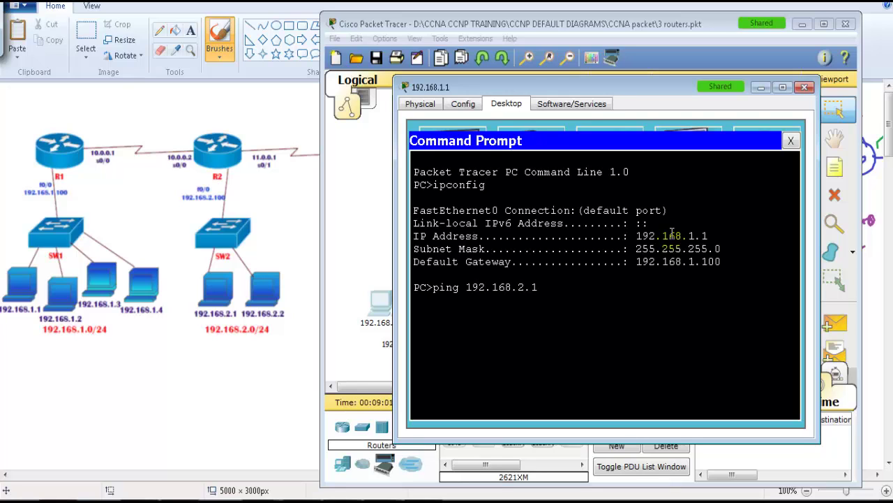
{"action": "key", "text": "Return"}
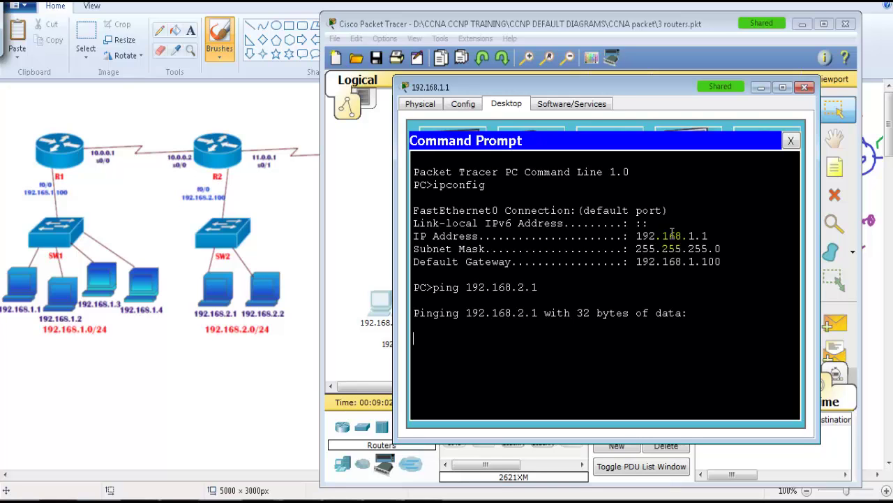
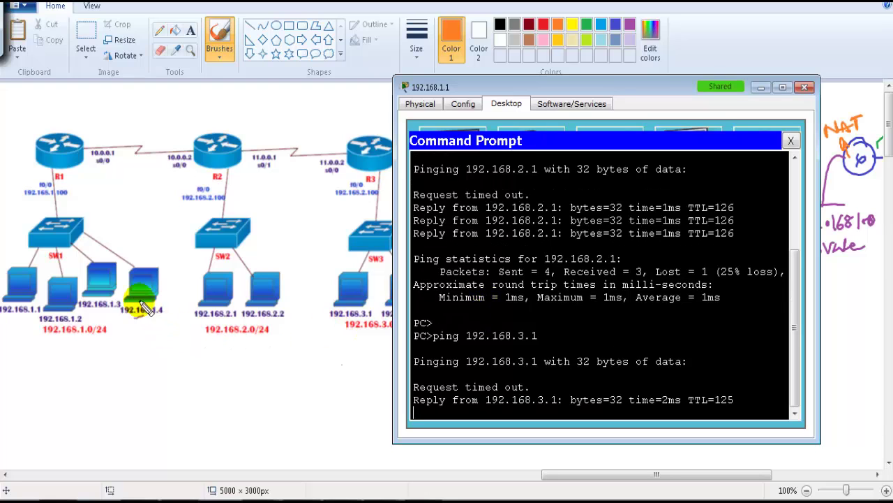
- Draw the packet path from 192.168.1.1 through R1, R2 and R3 to 192.168.3.1 on the diagram, and clear it
{"action": "mouse_move", "coordinate": [41, 288]}
{"action": "left_mouse_down"}
{"action": "mouse_move", "coordinate": [61, 192]}
{"action": "mouse_move", "coordinate": [200, 170]}
{"action": "mouse_move", "coordinate": [182, 187]}
{"action": "mouse_move", "coordinate": [211, 167]}
{"action": "mouse_move", "coordinate": [354, 146]}
{"action": "mouse_move", "coordinate": [365, 153]}
{"action": "mouse_move", "coordinate": [328, 196]}
{"action": "mouse_move", "coordinate": [343, 270]}
{"action": "left_mouse_up"}
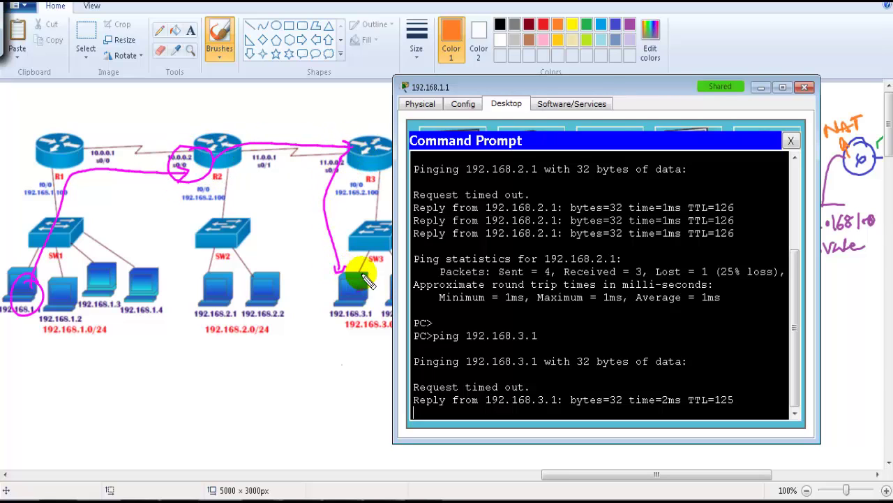
{"action": "key", "text": "Escape"}
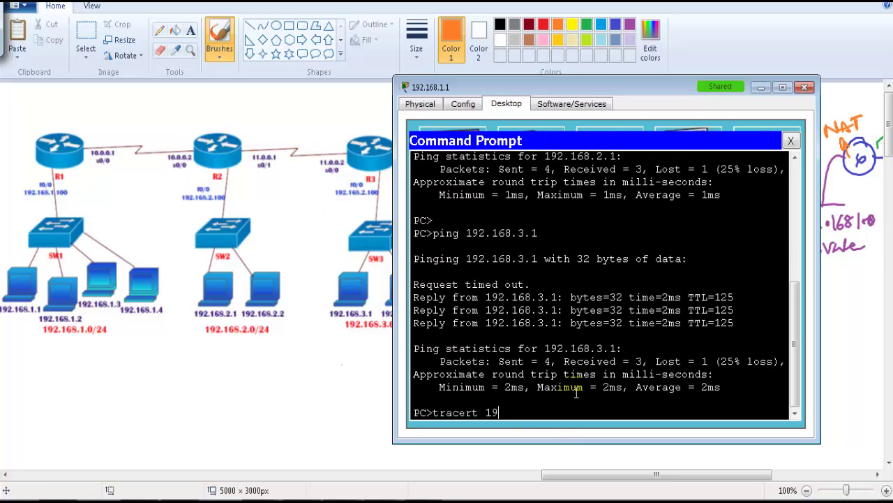
- Trace the path with "tracert 192.168.3.1" and highlight the listed hops up to the destination address
{"action": "key", "text": "Return"}
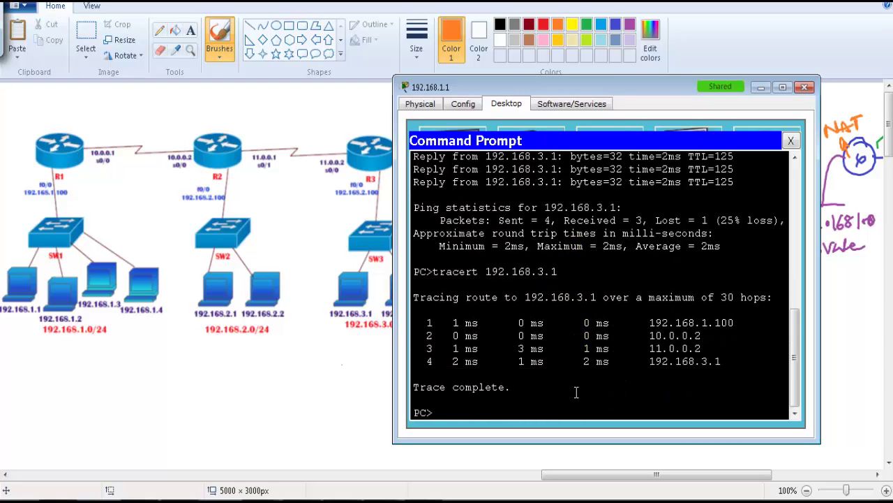
{"action": "left_click_drag", "start_coordinate": [634, 326], "coordinate": [734, 325]}
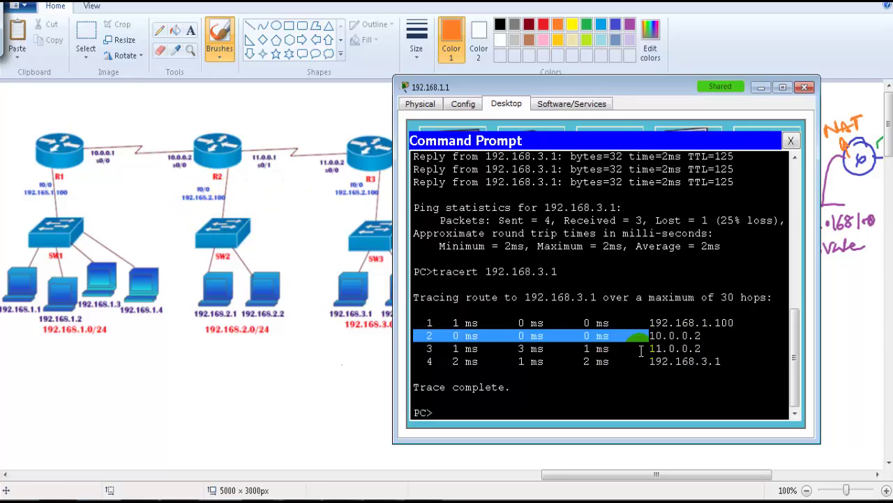
{"action": "left_click_drag", "start_coordinate": [668, 361], "coordinate": [740, 365]}
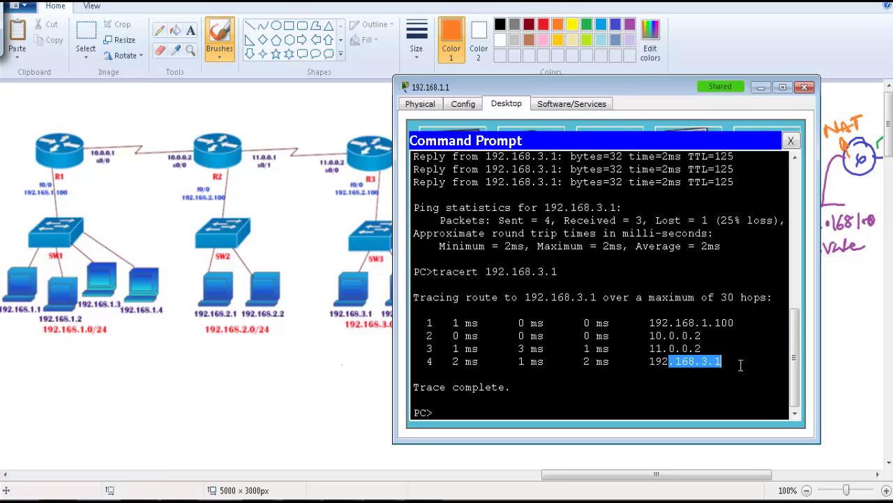
{"action": "left_click", "coordinate": [697, 379]}
{"action": "left_click_drag", "start_coordinate": [670, 364], "coordinate": [727, 361]}
{"action": "left_click", "coordinate": [666, 372]}
- Trace the route to the unknown network address with "tracert 172.16.1.1"
{"action": "type", "text": "trace"}
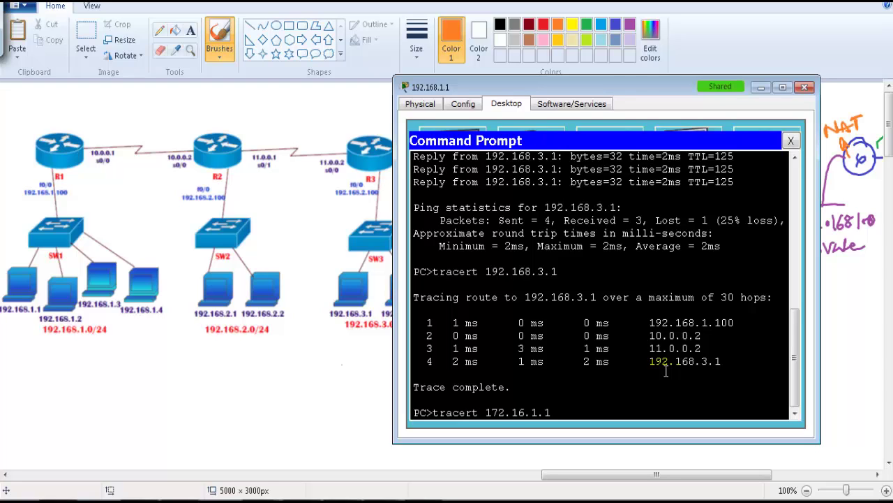
{"action": "type", "text": "rt 172.16.1.1"}
{"action": "key", "text": "Return"}
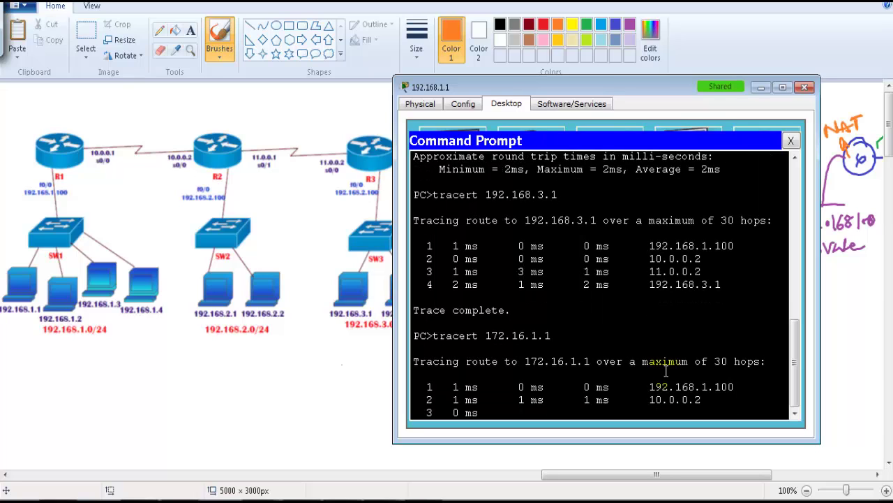
- Draw arrows from the 192.168.1.0 hosts up to R1, and circle source 192.168.1.1 and the 172.16.1.1 trace target
{"action": "mouse_move", "coordinate": [50, 278]}
{"action": "left_mouse_down"}
{"action": "mouse_move", "coordinate": [53, 199]}
{"action": "mouse_move", "coordinate": [44, 184]}
{"action": "left_mouse_up"}
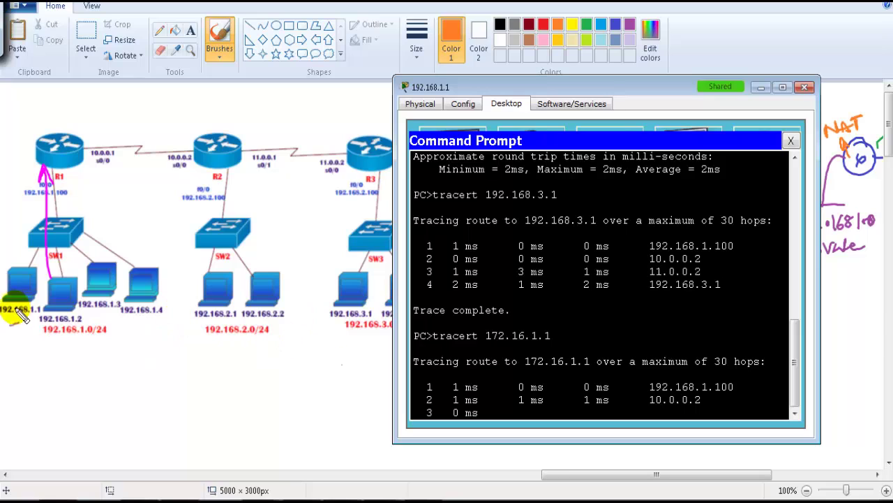
{"action": "mouse_move", "coordinate": [21, 315]}
{"action": "left_mouse_down"}
{"action": "mouse_move", "coordinate": [14, 305]}
{"action": "mouse_move", "coordinate": [50, 306]}
{"action": "left_mouse_up"}
{"action": "left_click_drag", "start_coordinate": [480, 333], "coordinate": [481, 340]}
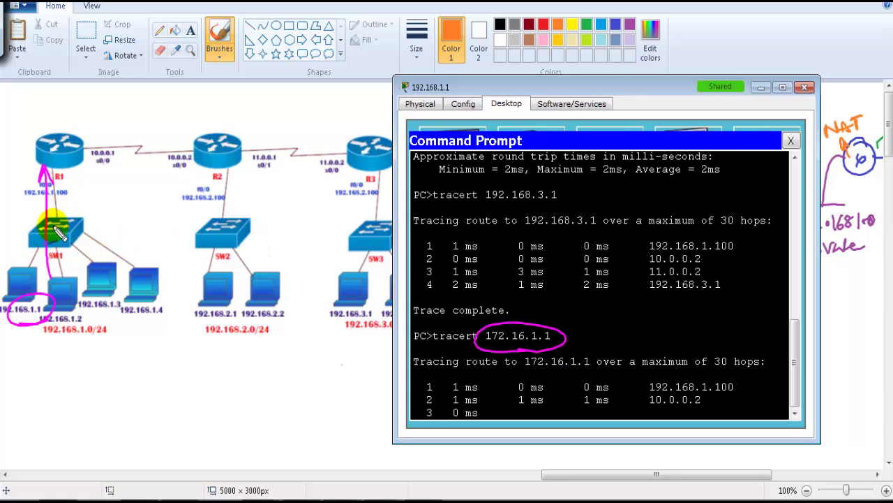
{"action": "mouse_move", "coordinate": [48, 265]}
{"action": "left_mouse_down"}
{"action": "mouse_move", "coordinate": [44, 169]}
{"action": "mouse_move", "coordinate": [39, 189]}
{"action": "mouse_move", "coordinate": [46, 183]}
{"action": "left_mouse_up"}
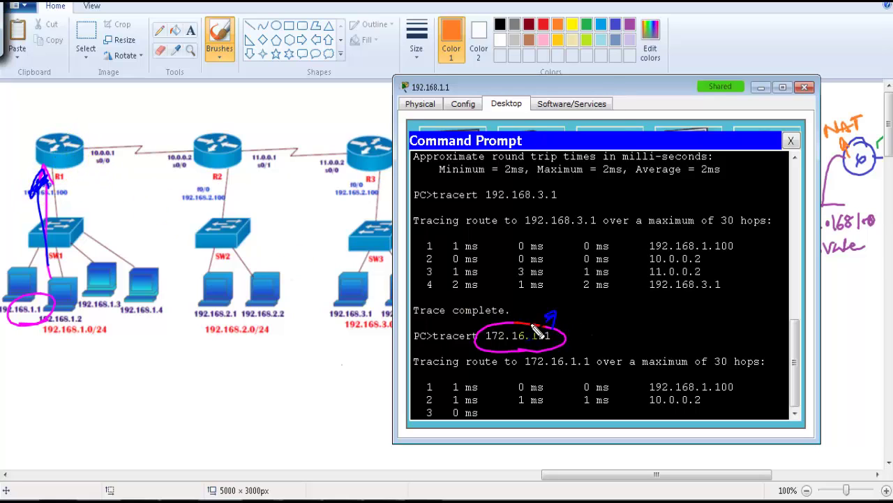
{"action": "left_click_drag", "start_coordinate": [537, 331], "coordinate": [529, 340]}
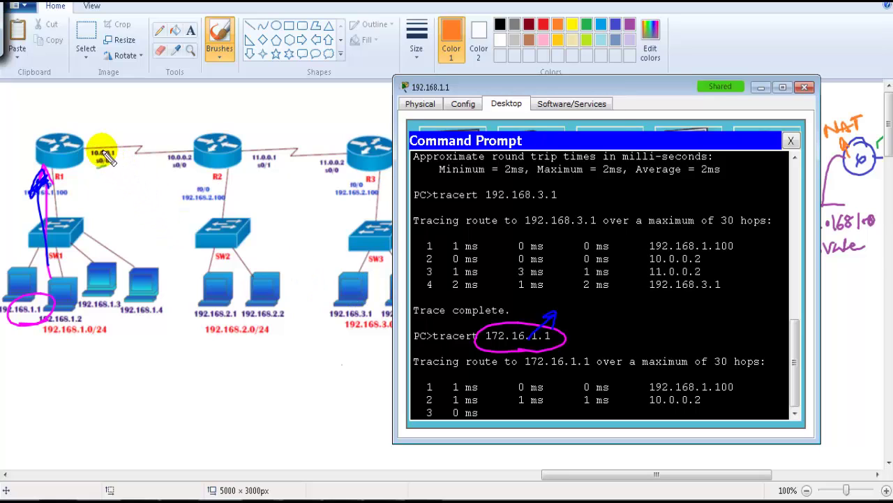
- Write zeros for R1's default route, draw an arrow to the circled R2, mark R2's handling of 172.16.1.1, and clear all marks
{"action": "left_click_drag", "start_coordinate": [88, 109], "coordinate": [136, 97]}
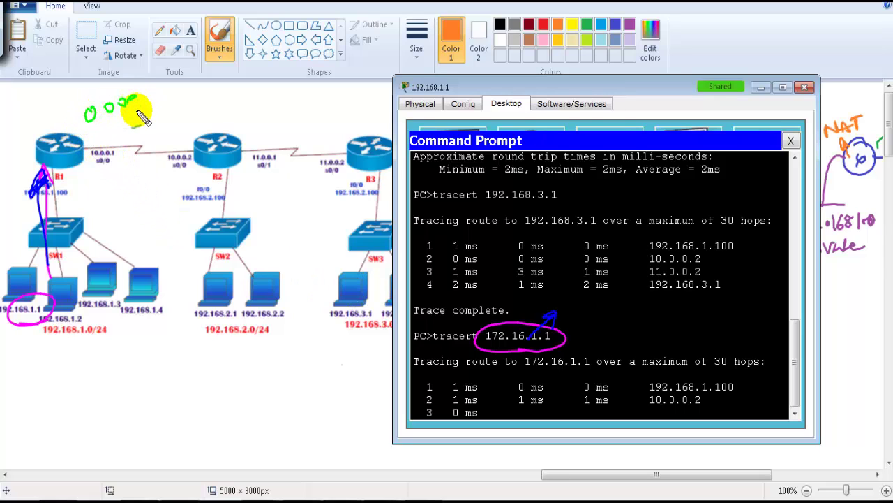
{"action": "mouse_move", "coordinate": [76, 149]}
{"action": "left_mouse_down"}
{"action": "mouse_move", "coordinate": [139, 127]}
{"action": "mouse_move", "coordinate": [195, 127]}
{"action": "left_mouse_up"}
{"action": "mouse_move", "coordinate": [184, 120]}
{"action": "left_mouse_down"}
{"action": "mouse_move", "coordinate": [185, 133]}
{"action": "mouse_move", "coordinate": [214, 144]}
{"action": "left_mouse_up"}
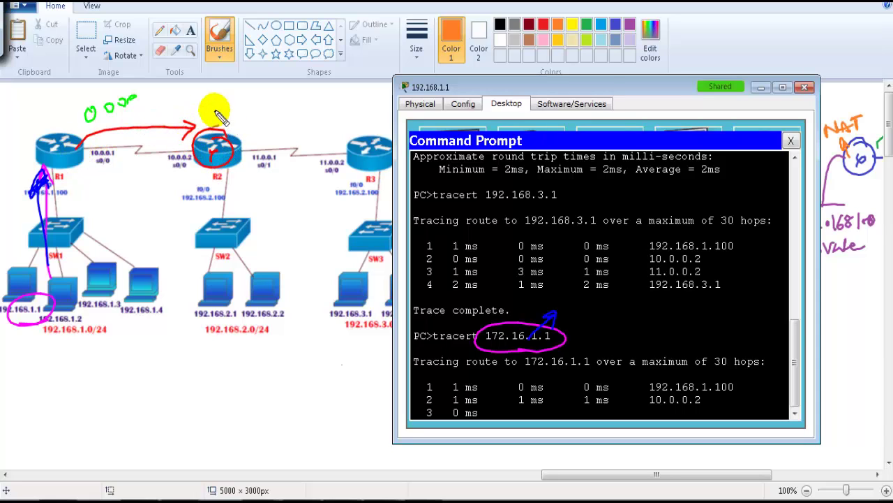
{"action": "mouse_move", "coordinate": [214, 110]}
{"action": "left_mouse_down"}
{"action": "mouse_move", "coordinate": [249, 168]}
{"action": "mouse_move", "coordinate": [222, 126]}
{"action": "mouse_move", "coordinate": [252, 122]}
{"action": "left_mouse_up"}
{"action": "left_click_drag", "start_coordinate": [220, 164], "coordinate": [222, 201]}
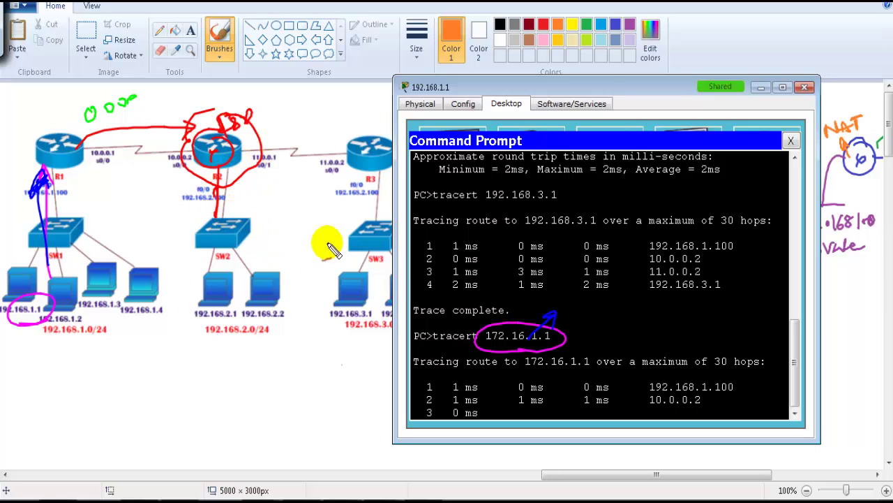
{"action": "left_click_drag", "start_coordinate": [245, 119], "coordinate": [279, 105]}
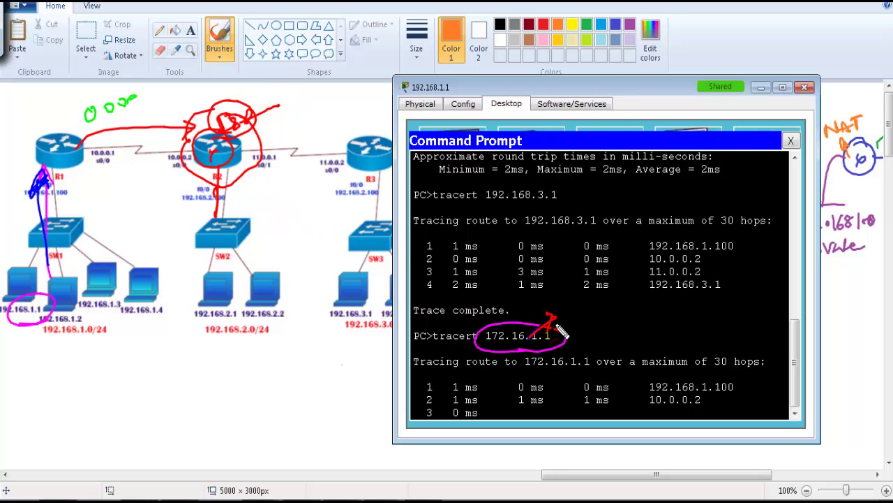
{"action": "left_click_drag", "start_coordinate": [562, 334], "coordinate": [535, 335]}
{"action": "mouse_move", "coordinate": [205, 167]}
{"action": "left_mouse_down"}
{"action": "mouse_move", "coordinate": [171, 198]}
{"action": "mouse_move", "coordinate": [185, 197]}
{"action": "mouse_move", "coordinate": [185, 220]}
{"action": "mouse_move", "coordinate": [183, 196]}
{"action": "mouse_move", "coordinate": [202, 217]}
{"action": "left_mouse_up"}
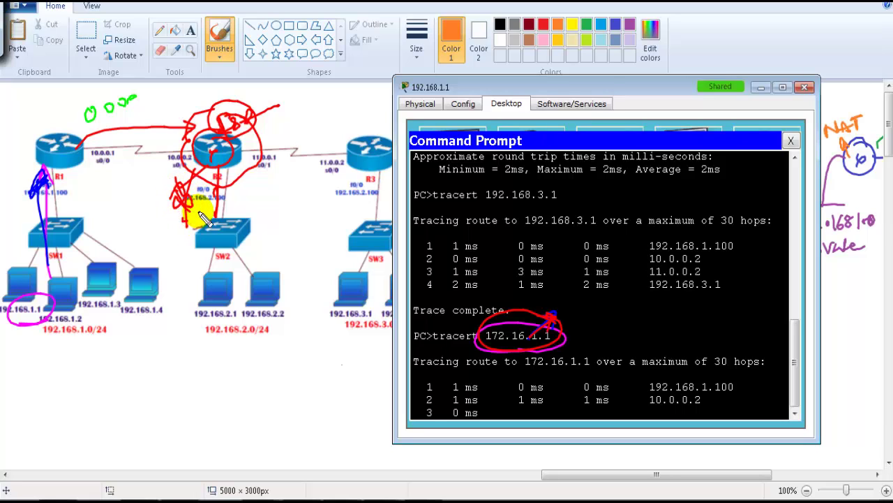
{"action": "key", "text": "Escape"}
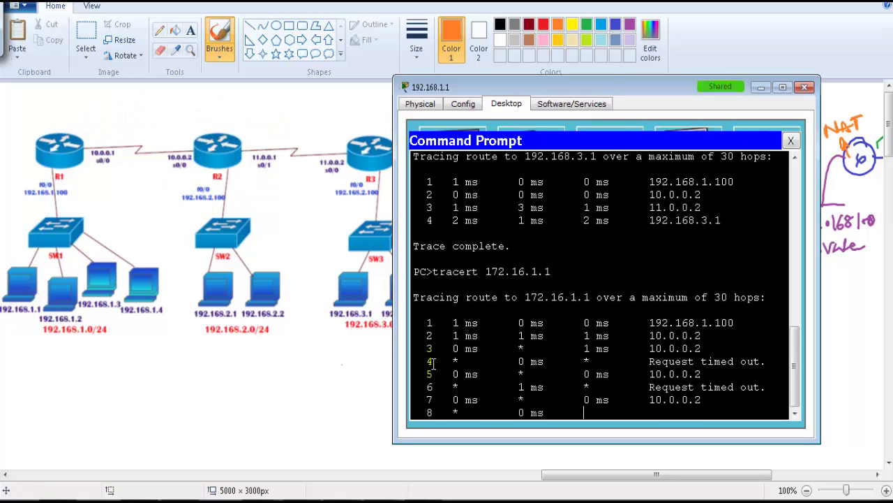
- Abort the running trace to 172.16.1.1 and return to a fresh PC prompt
{"action": "key", "text": "ctrl+c"}
{"action": "key", "text": "Return"}
{"action": "key", "text": "Return"}
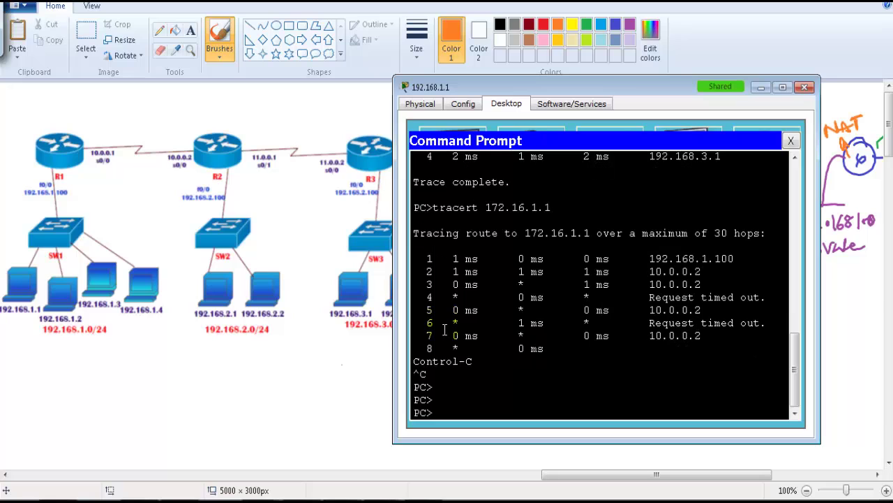